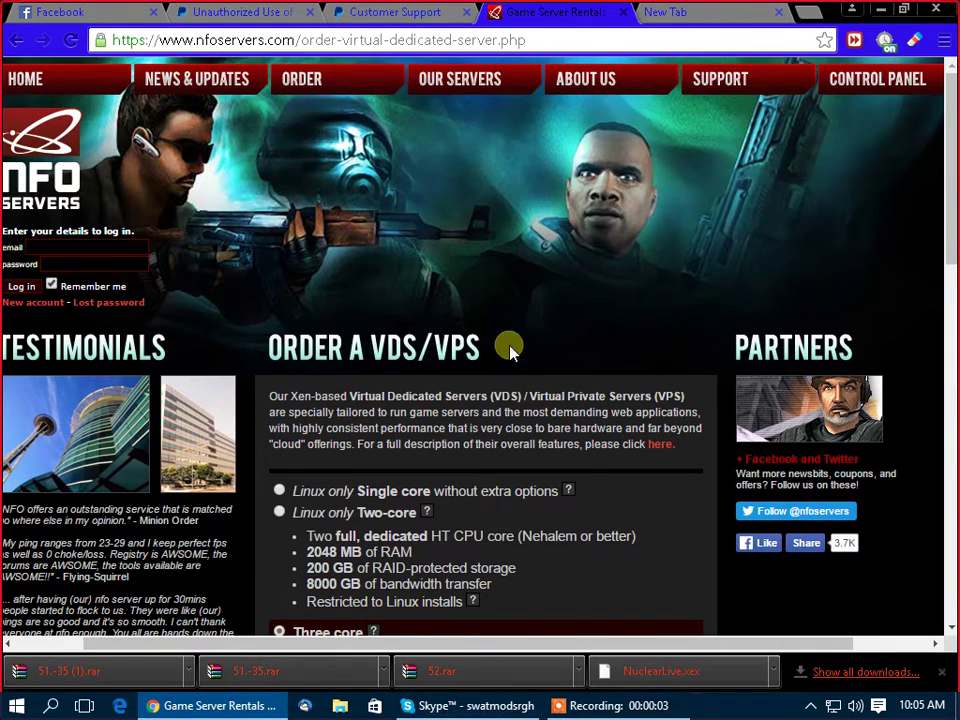
Add extra IP addresses to the order, trying 1 before choosing 20
scroll(510, 345, down, 5)
scroll(714, 444, down, 4)
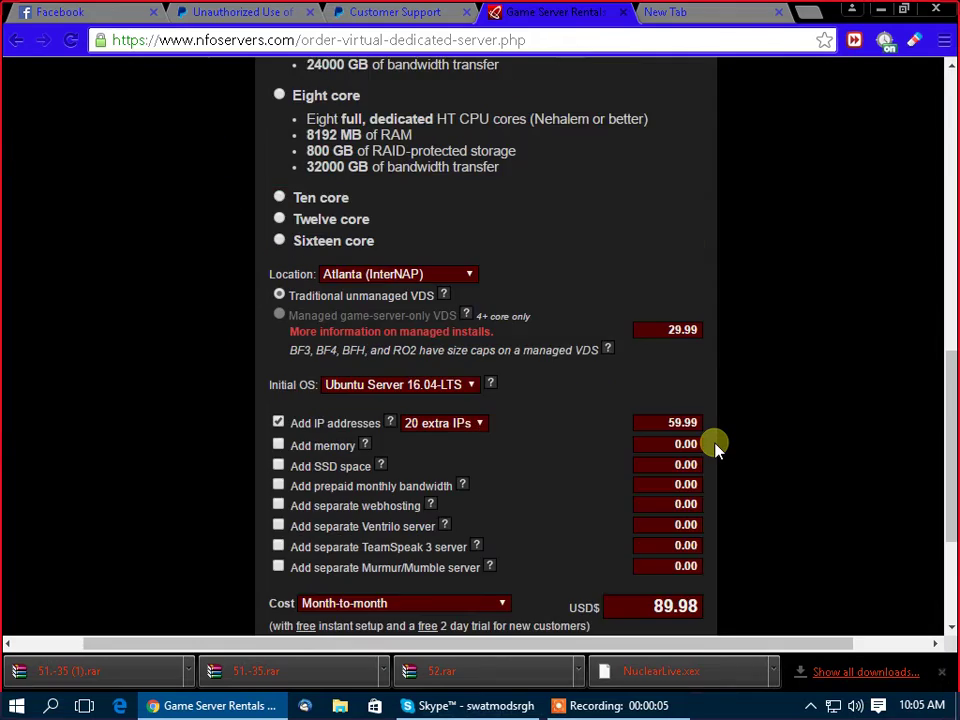
scroll(714, 444, down, 3)
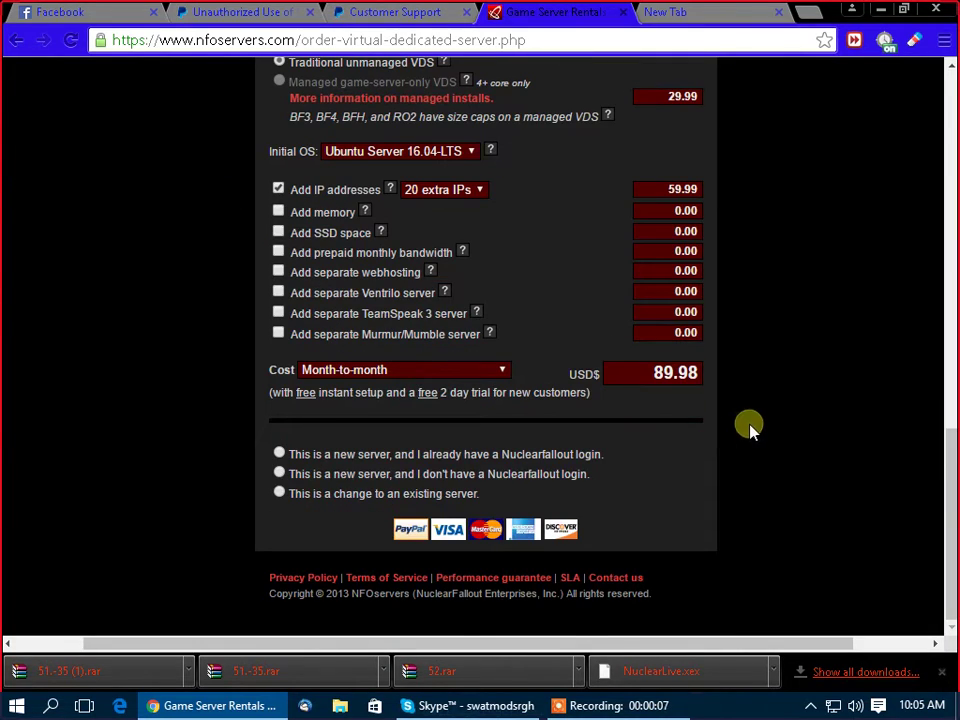
scroll(750, 426, up, 12)
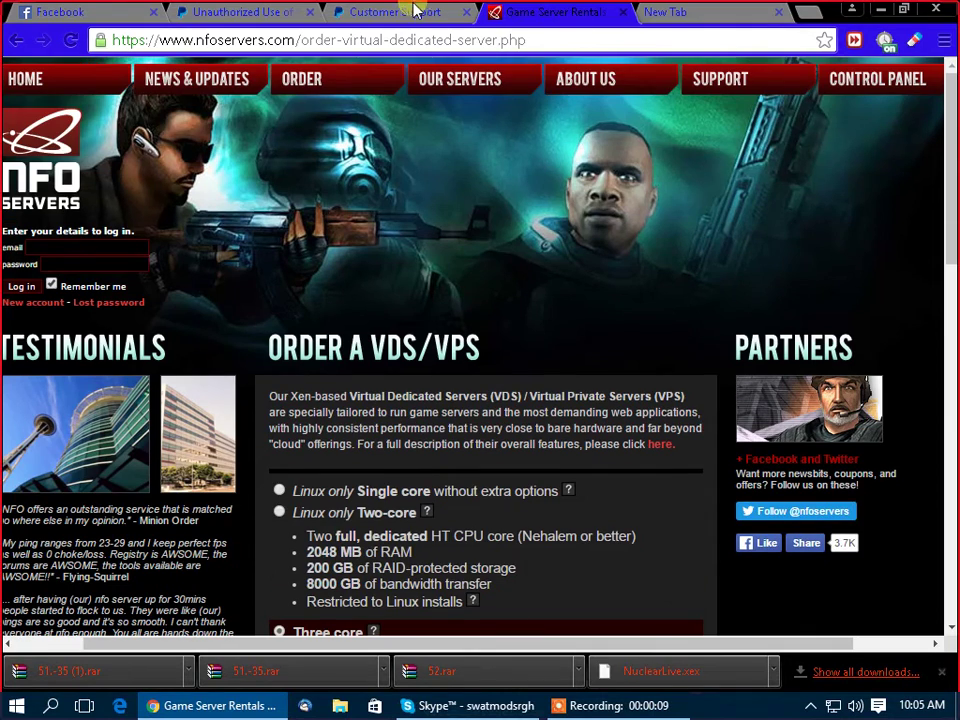
scroll(560, 500, down, 3)
scroll(782, 500, down, 6)
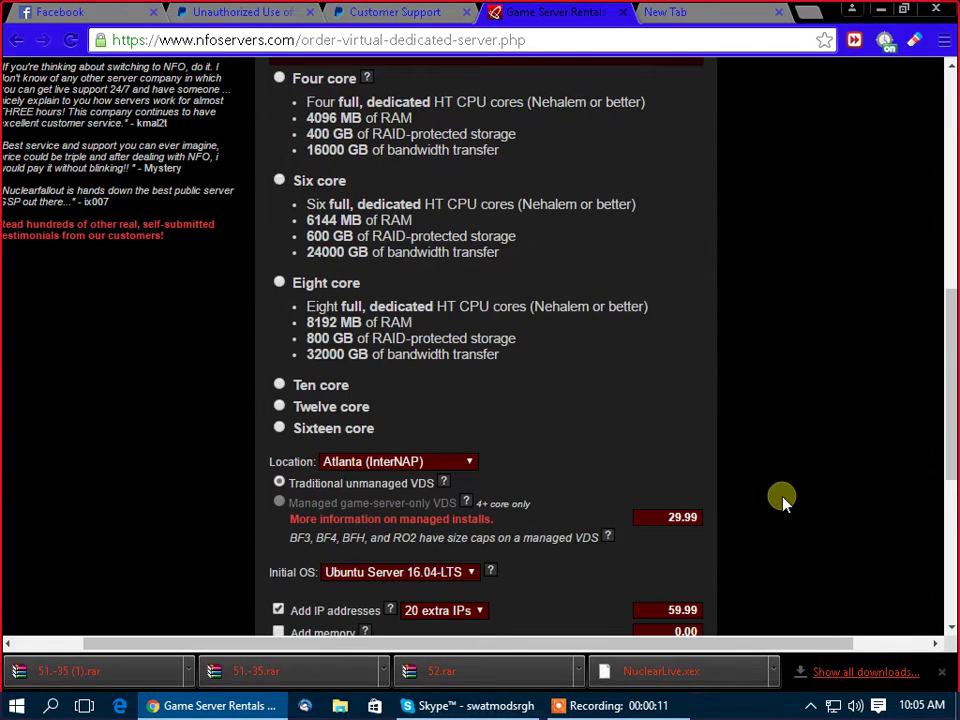
click(277, 326)
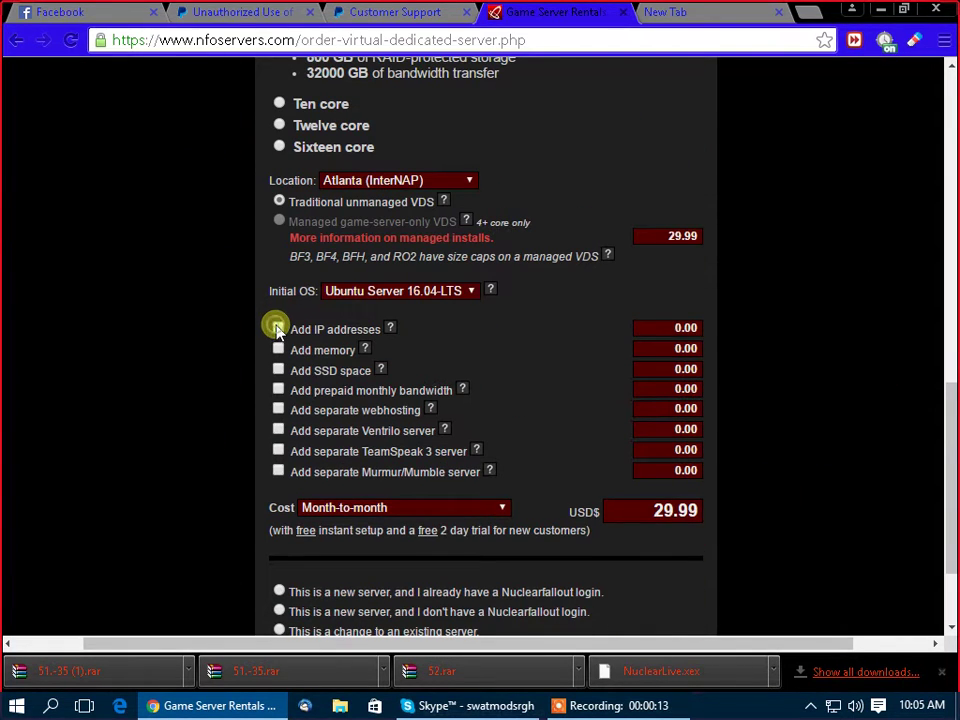
click(278, 328)
click(480, 335)
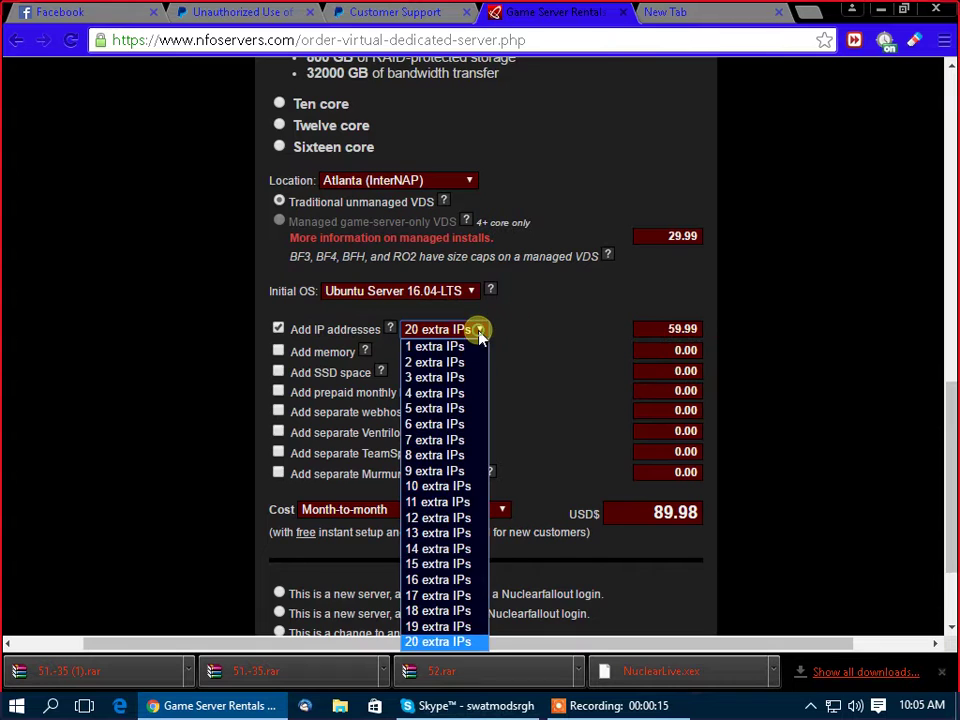
click(463, 346)
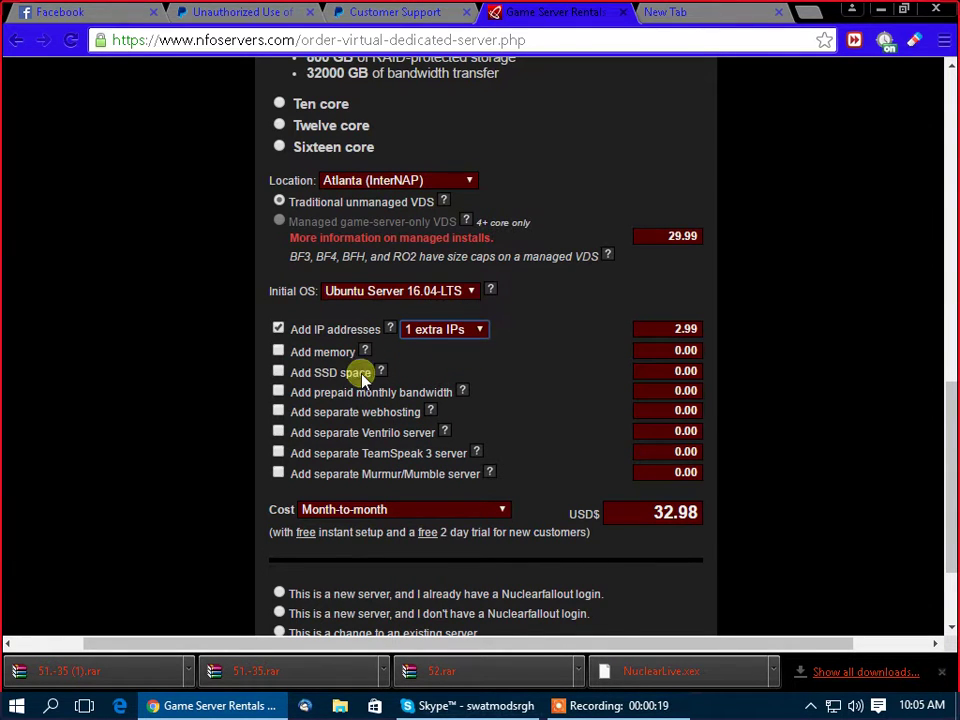
click(482, 332)
scroll(470, 320, down, 2)
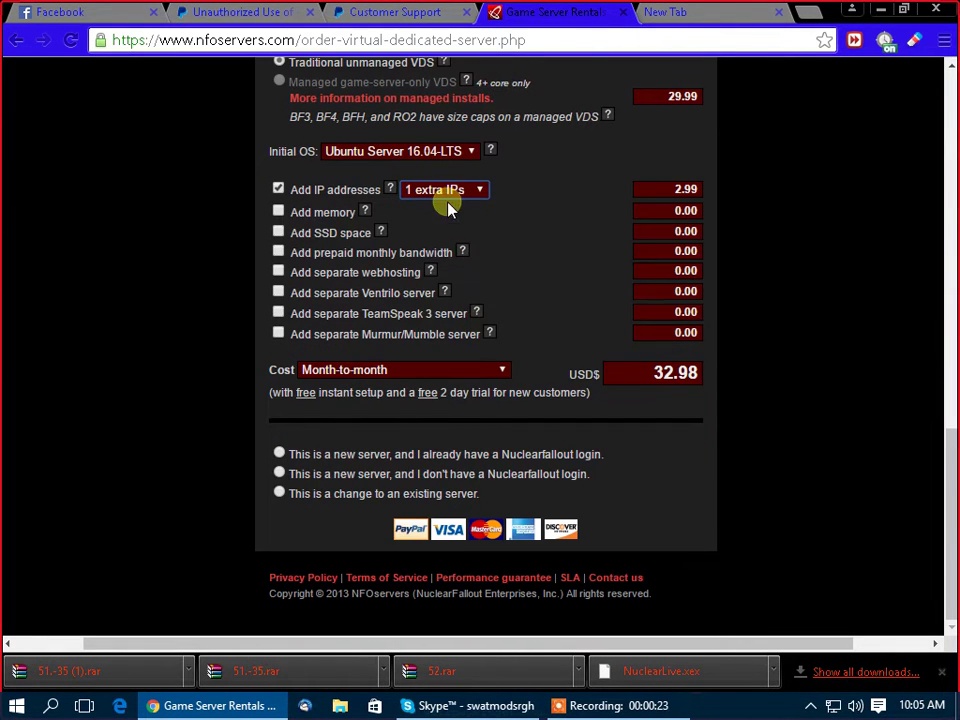
click(450, 192)
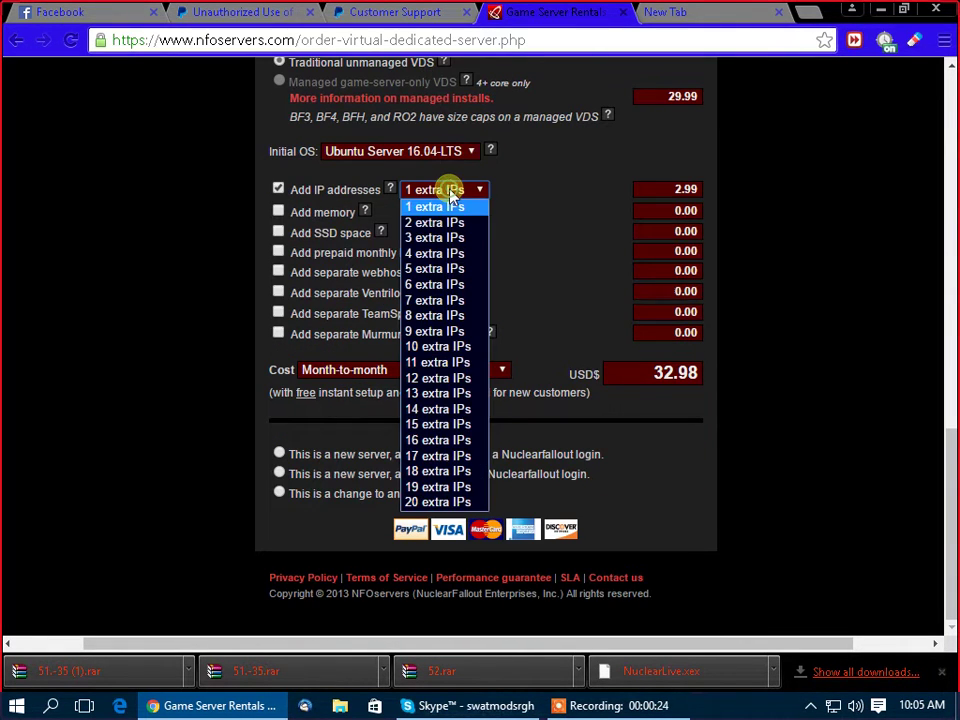
click(456, 500)
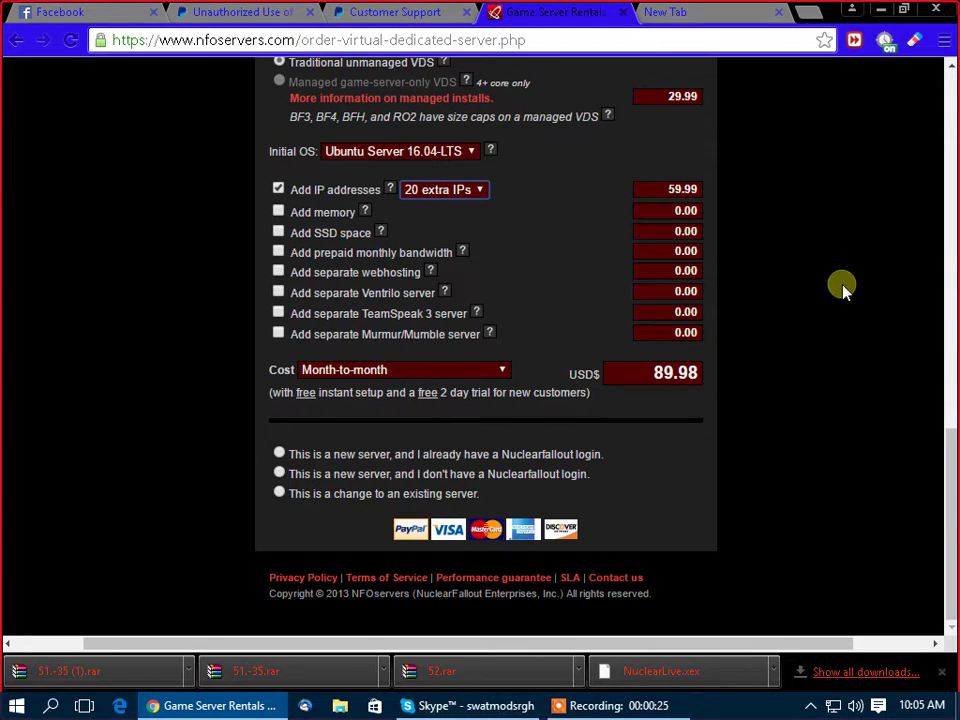
Try the extra memory add-on, then remove it and keep 20 extra IPs at 89.98 total
click(278, 211)
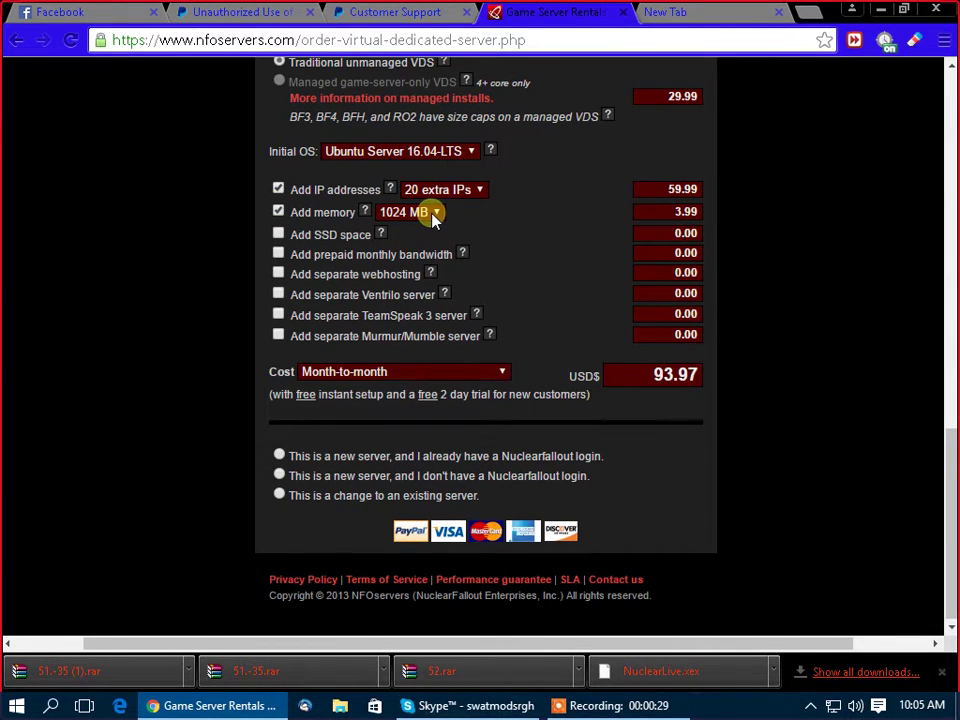
click(432, 213)
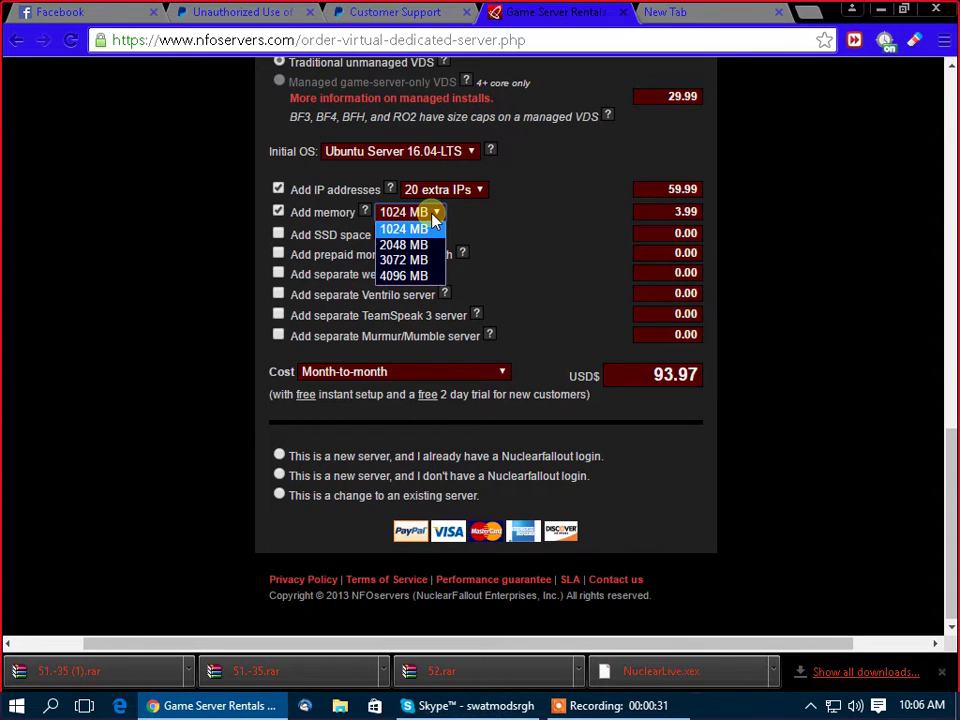
click(434, 213)
click(434, 212)
click(278, 211)
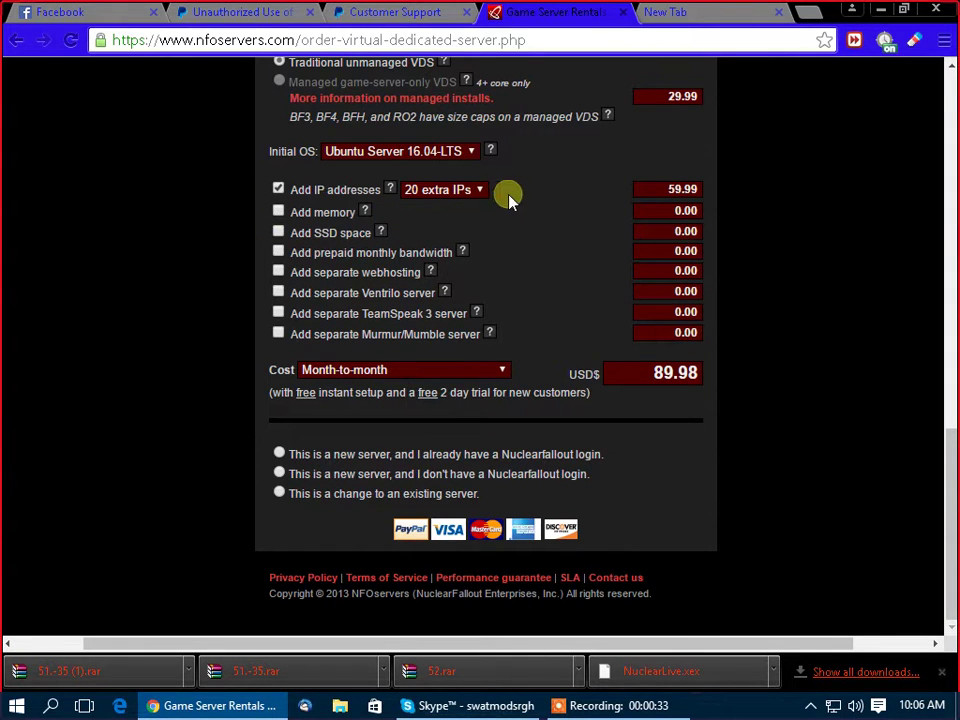
click(484, 191)
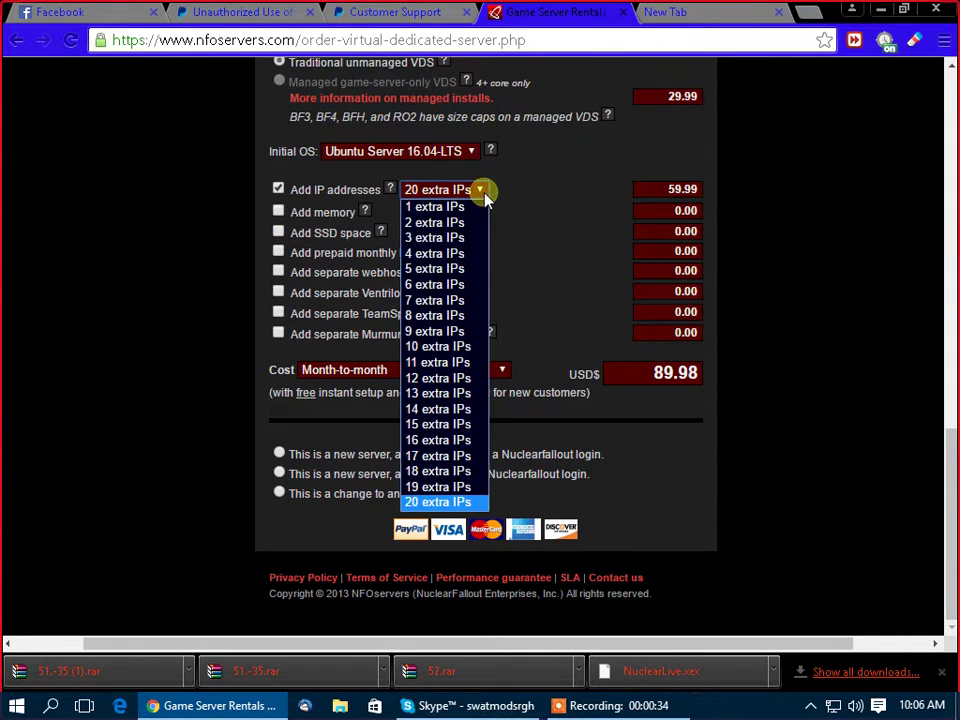
click(457, 503)
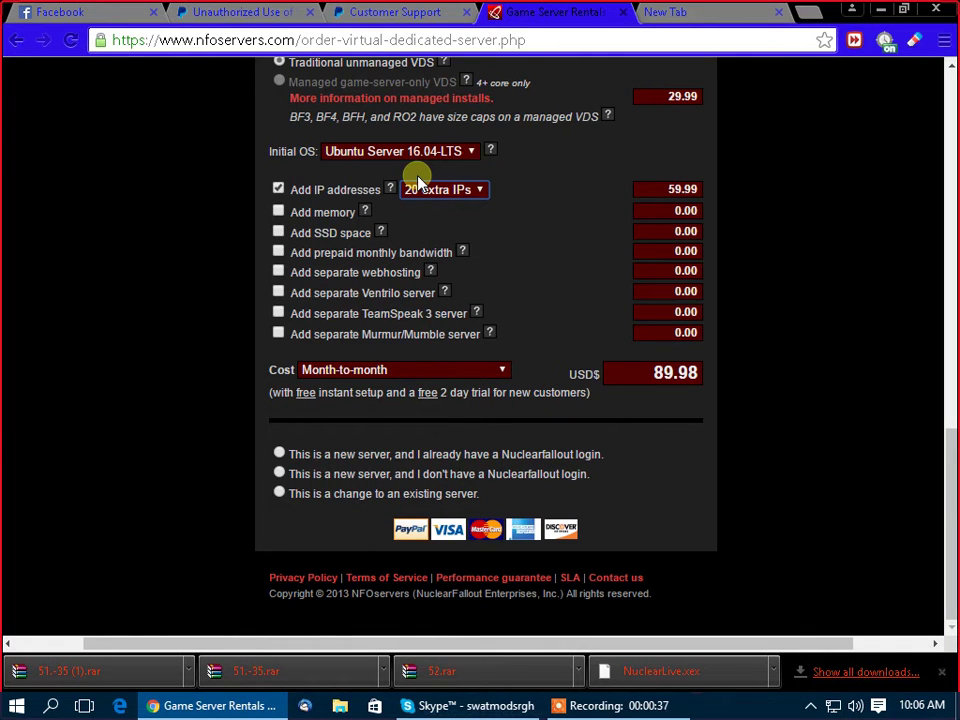
scroll(231, 210, up, 3)
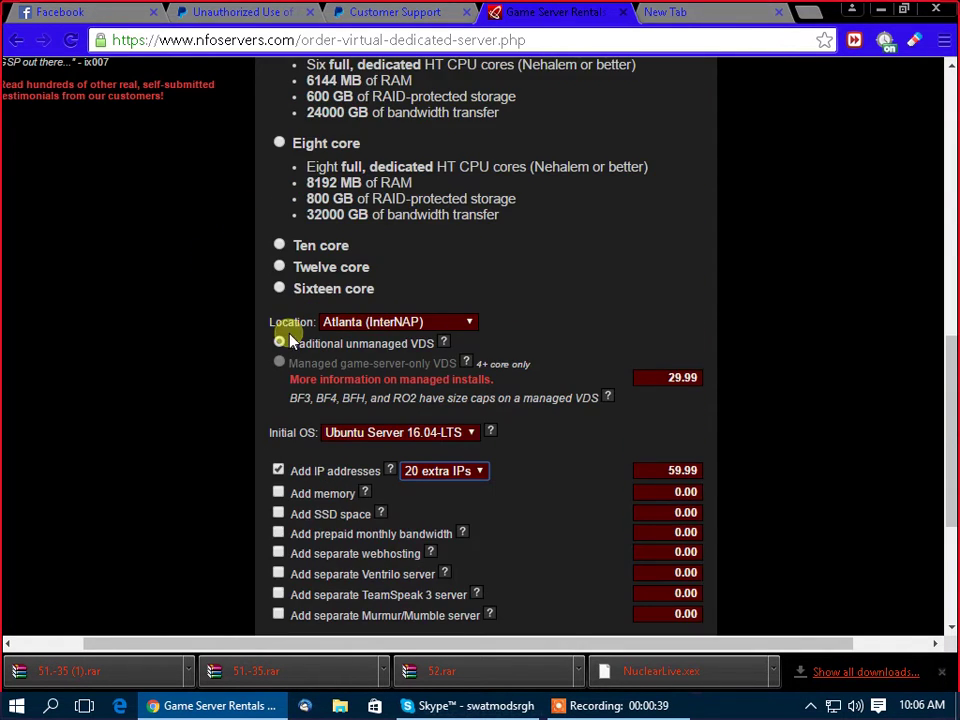
scroll(250, 345, down, 3)
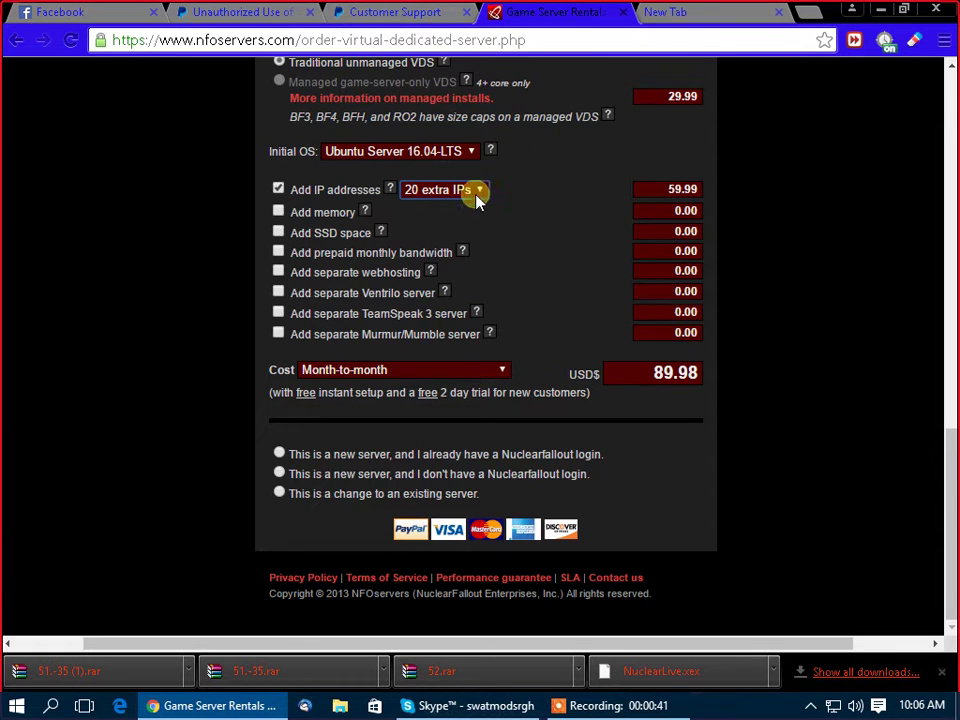
Add 4096 MB of extra memory at 15.99
click(279, 212)
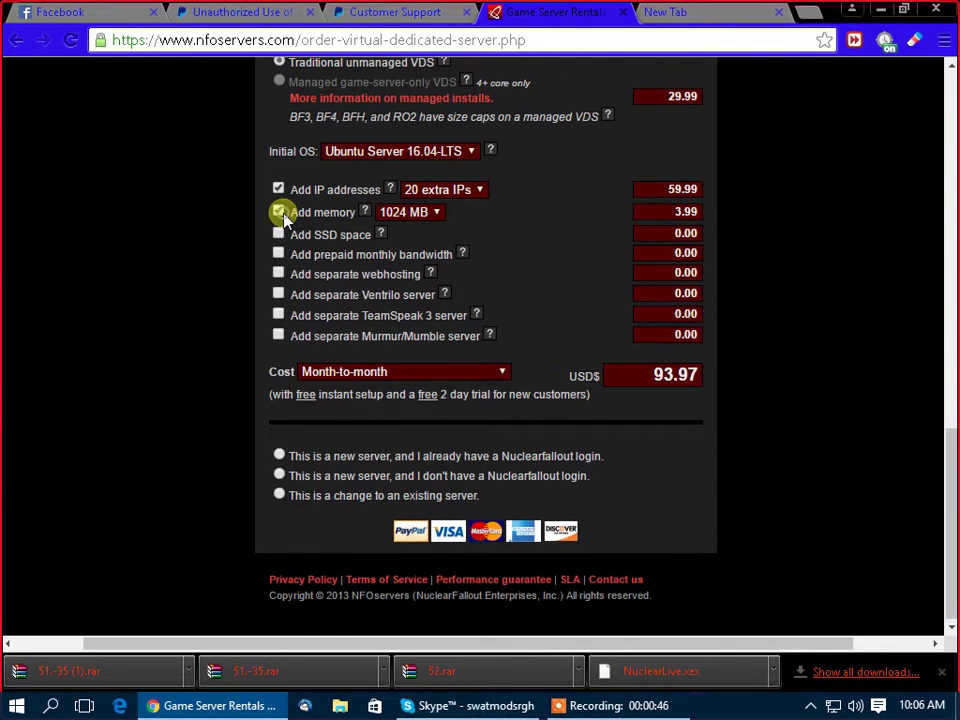
click(428, 213)
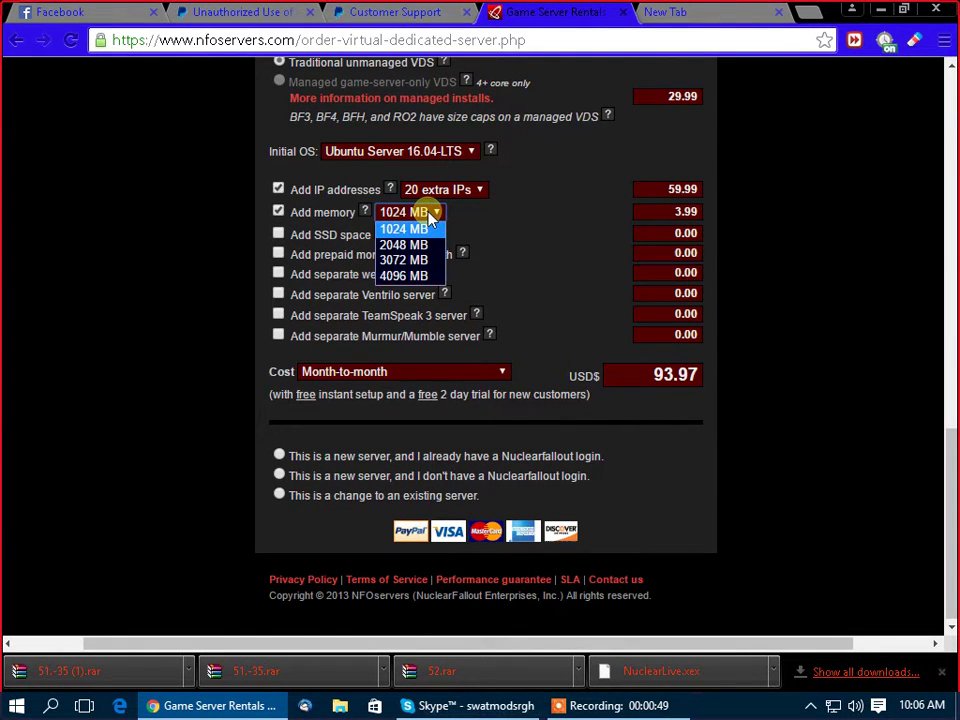
click(426, 275)
drag(685, 211, 697, 211)
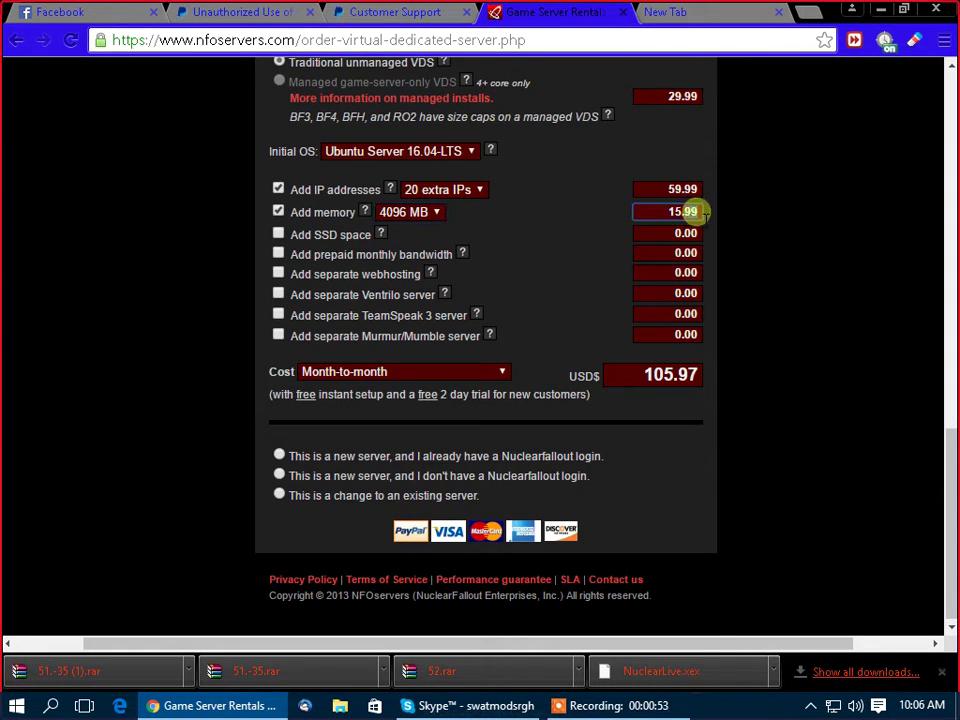
click(229, 229)
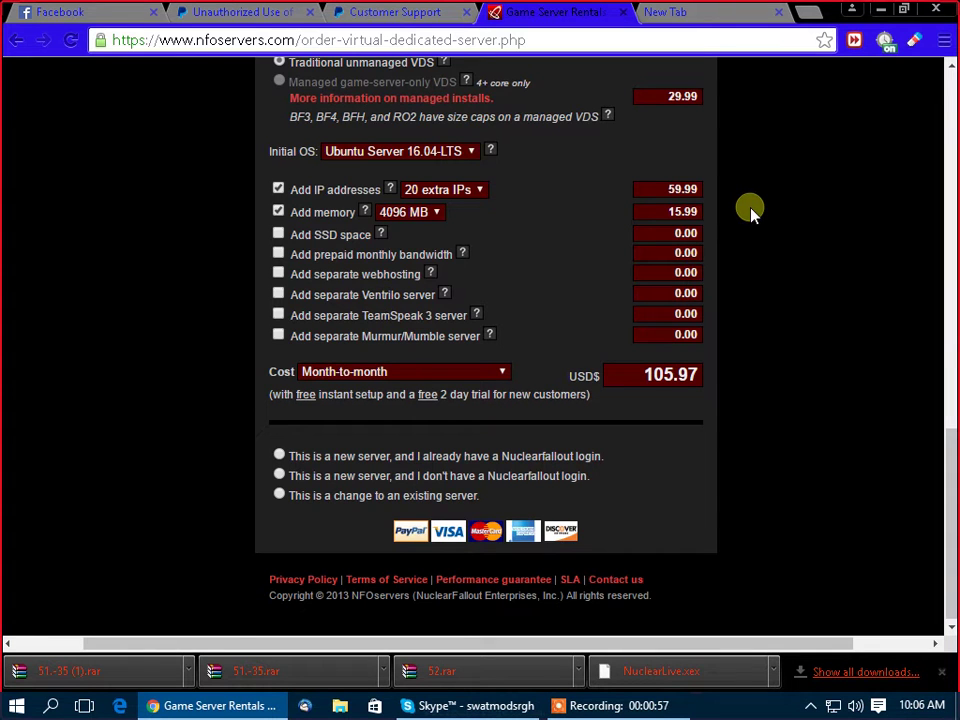
scroll(79, 356, up, 2)
scroll(154, 384, down, 2)
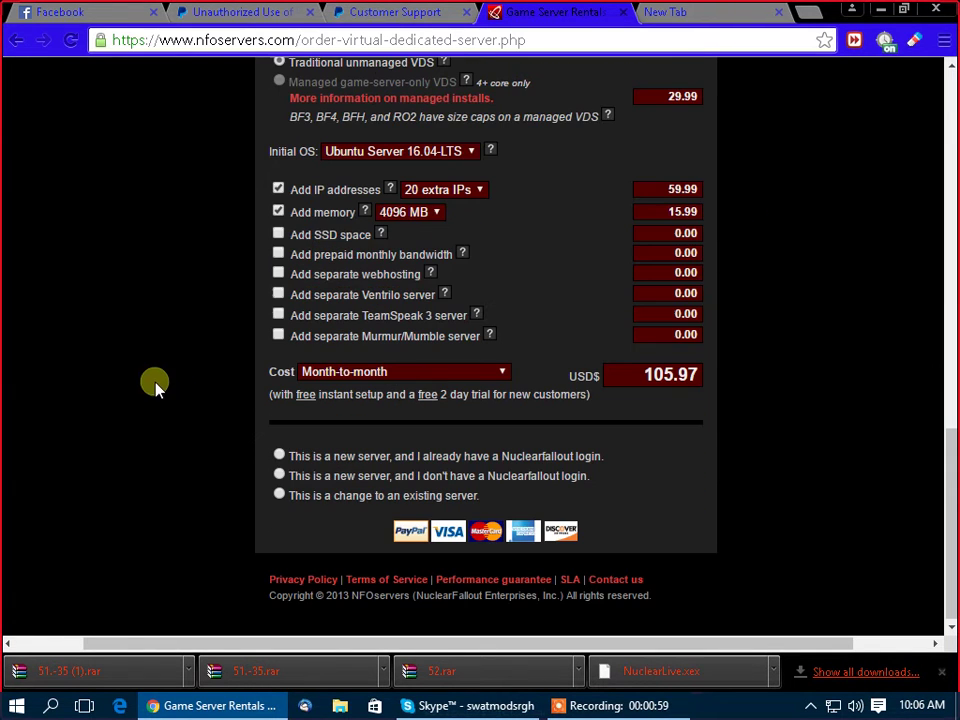
Add 40 GB of extra SSD space at 19.99, bringing the total to 125.96
click(277, 236)
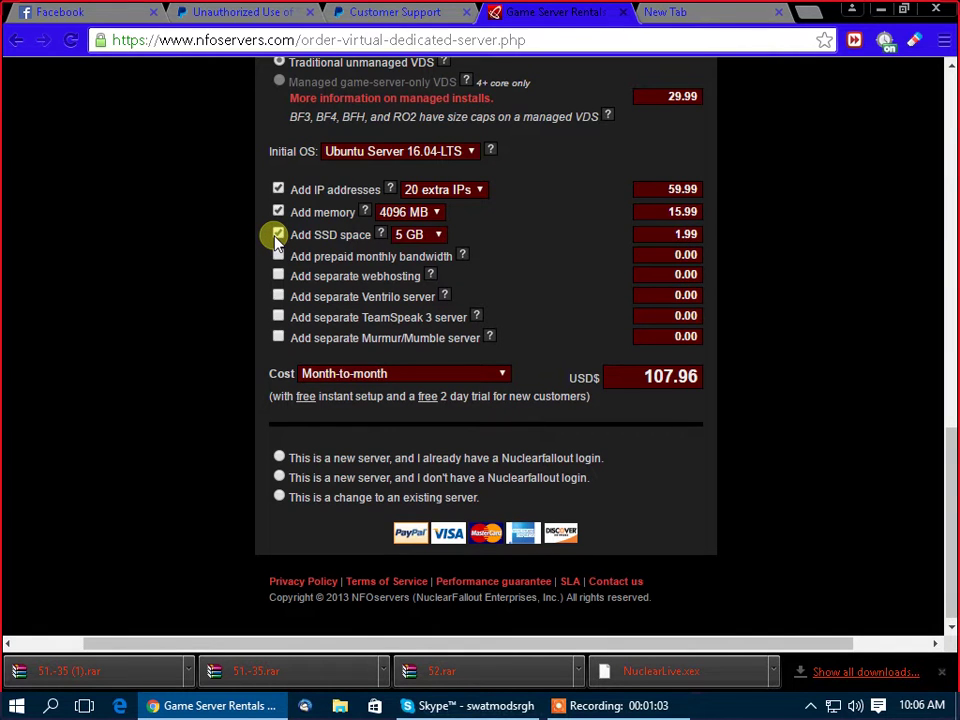
click(278, 236)
click(277, 236)
click(430, 238)
click(420, 345)
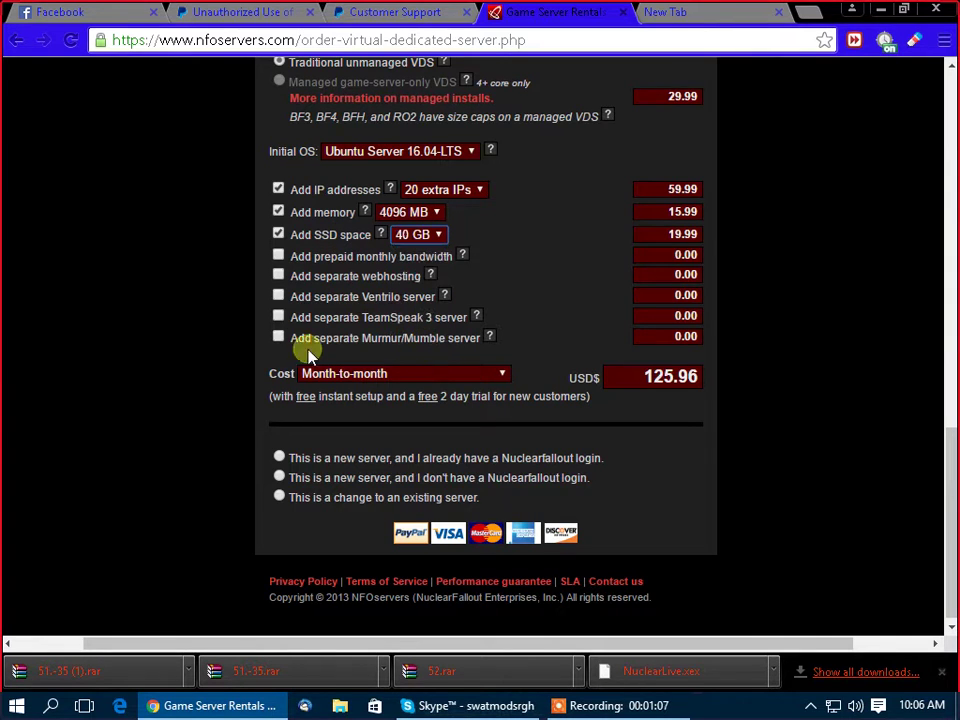
click(400, 238)
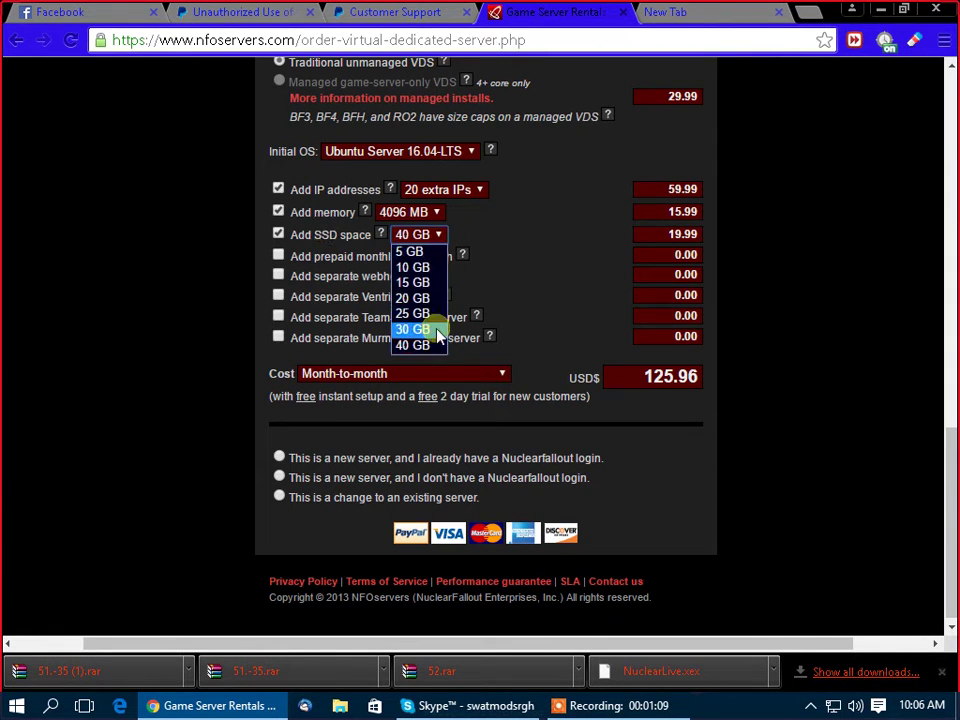
click(432, 347)
click(405, 234)
click(415, 348)
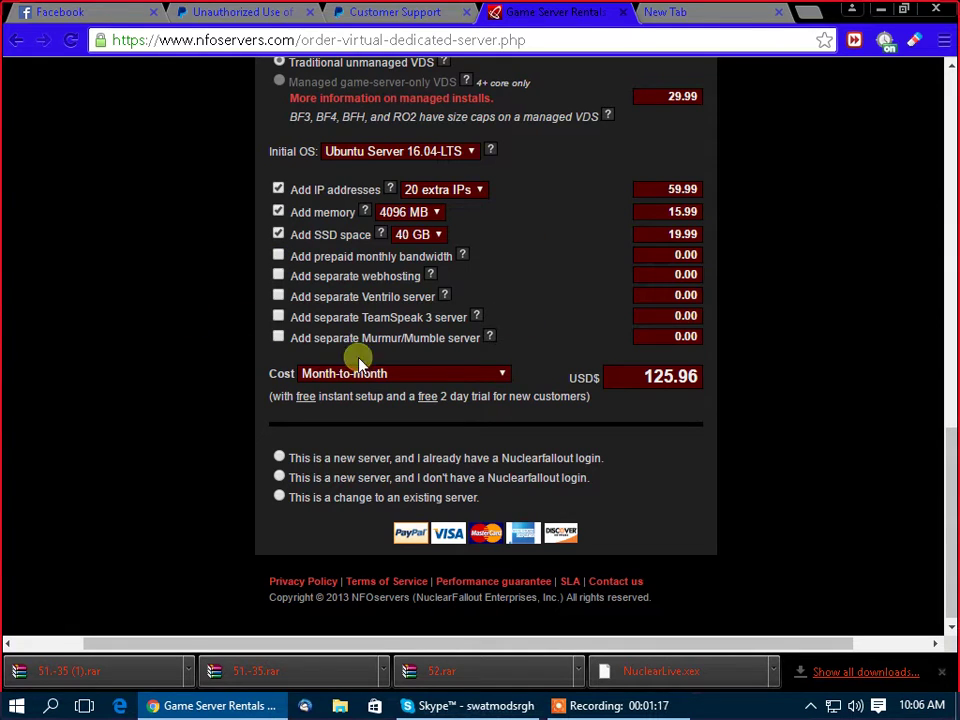
Add a 150-slot TeamSpeak 3 server hosted in Los Angeles (InterNAP)
click(278, 316)
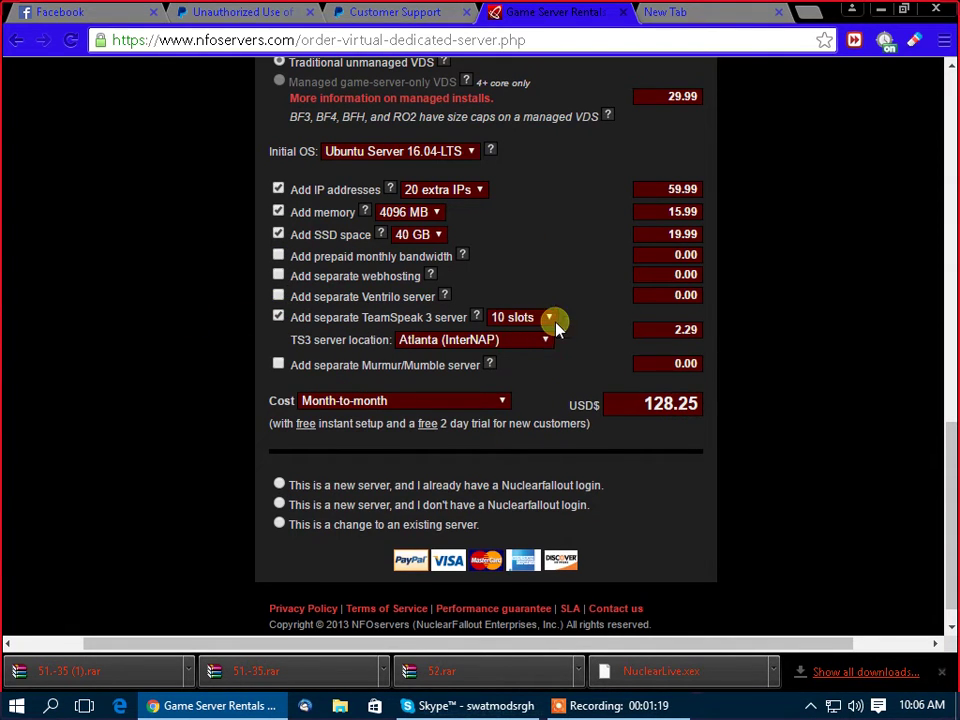
click(551, 318)
click(538, 474)
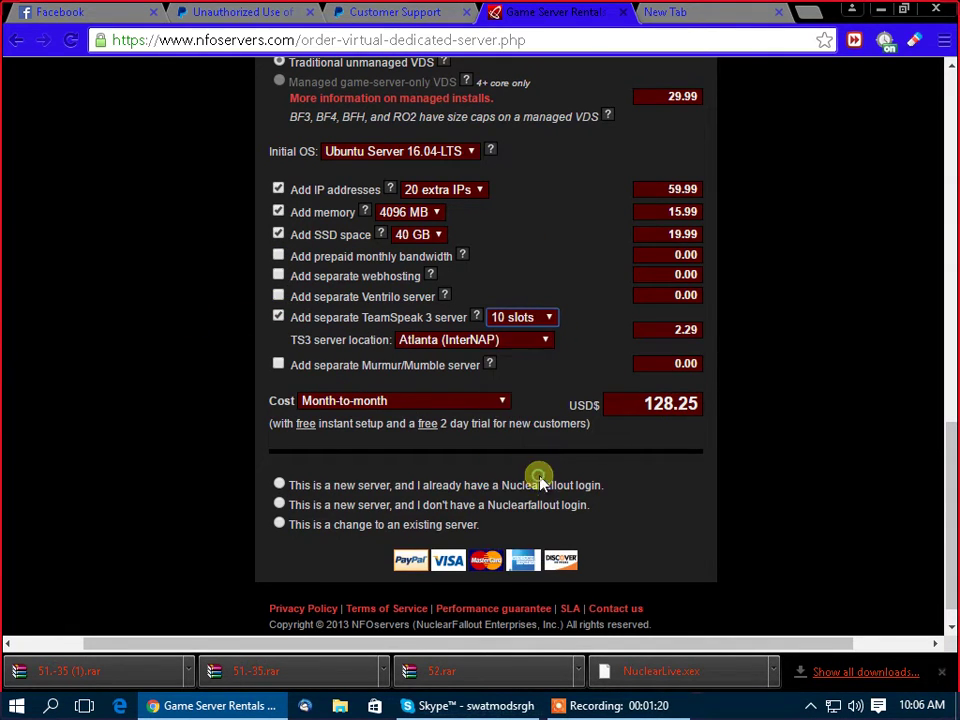
click(540, 341)
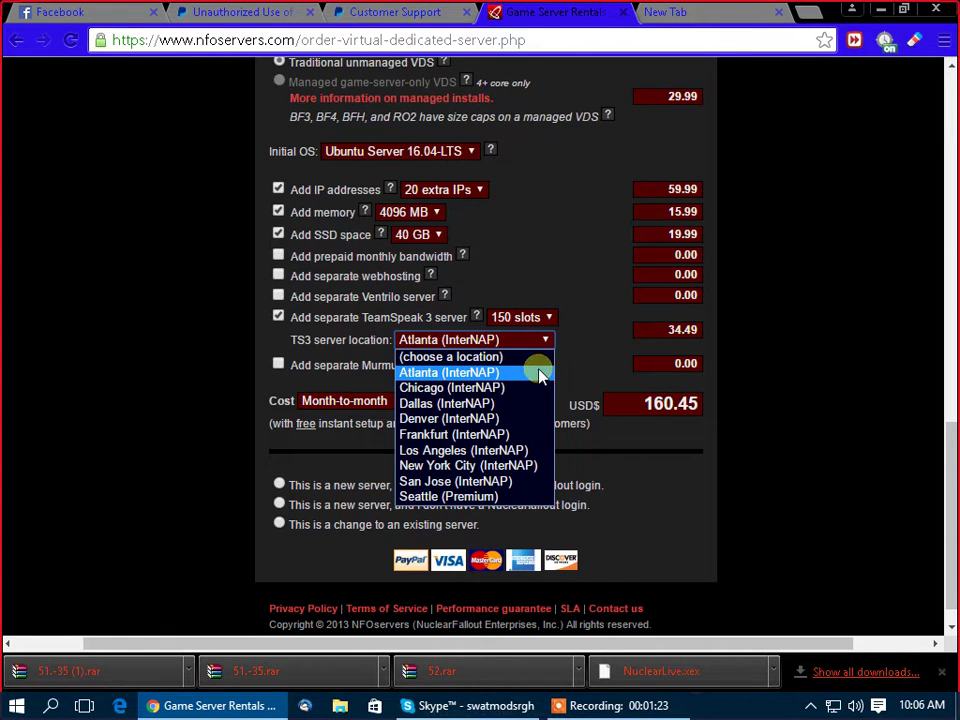
click(511, 451)
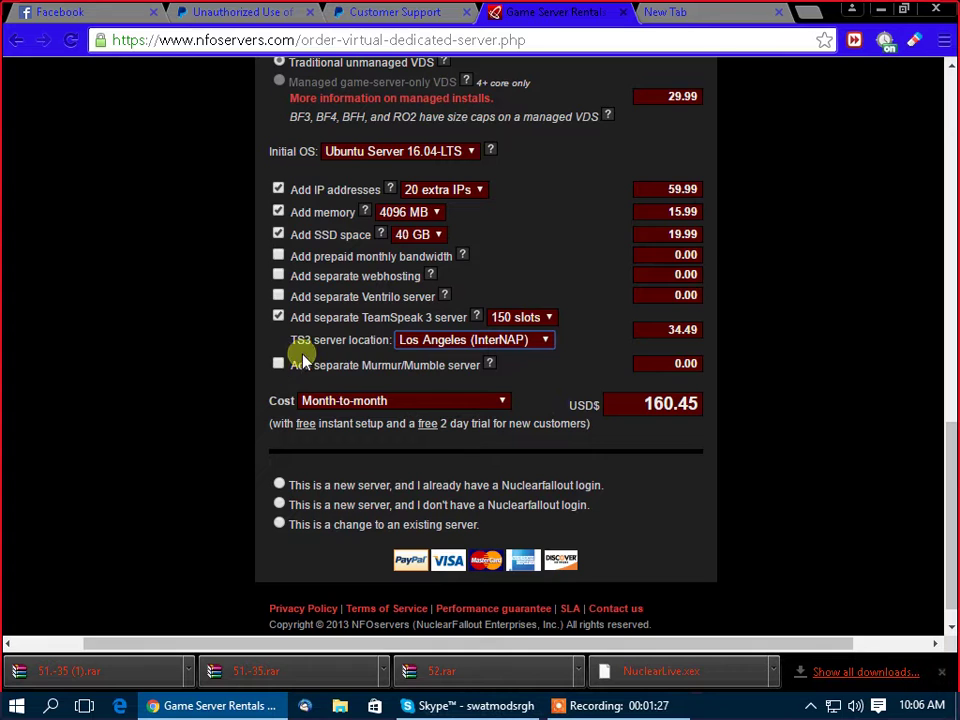
Bill in 12-month chunks for 15% off, averaging 136.38 USD monthly
click(484, 403)
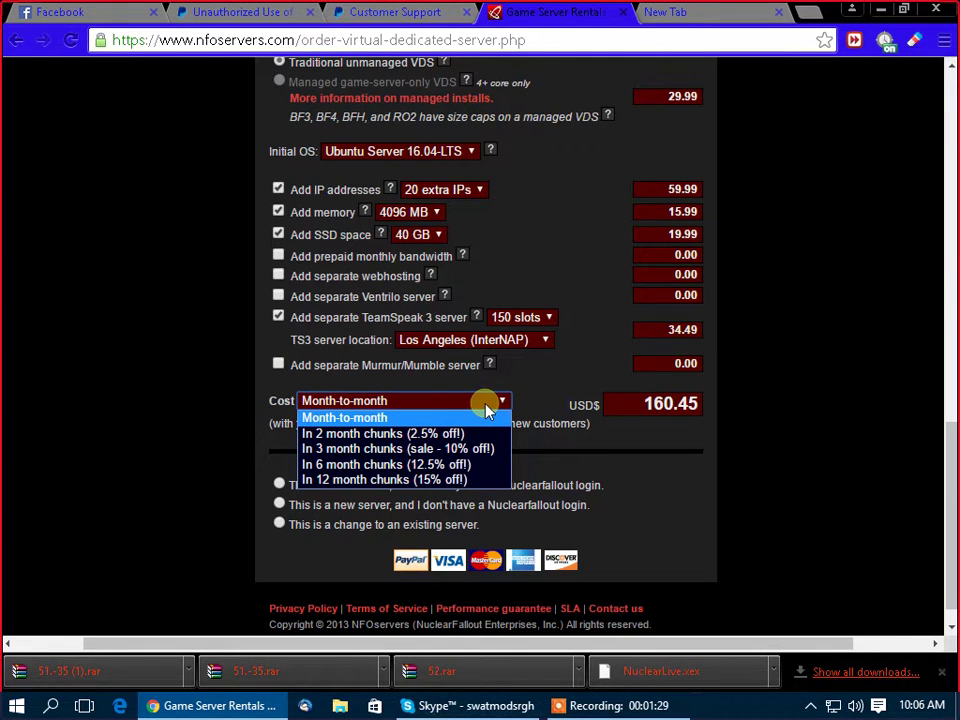
click(405, 479)
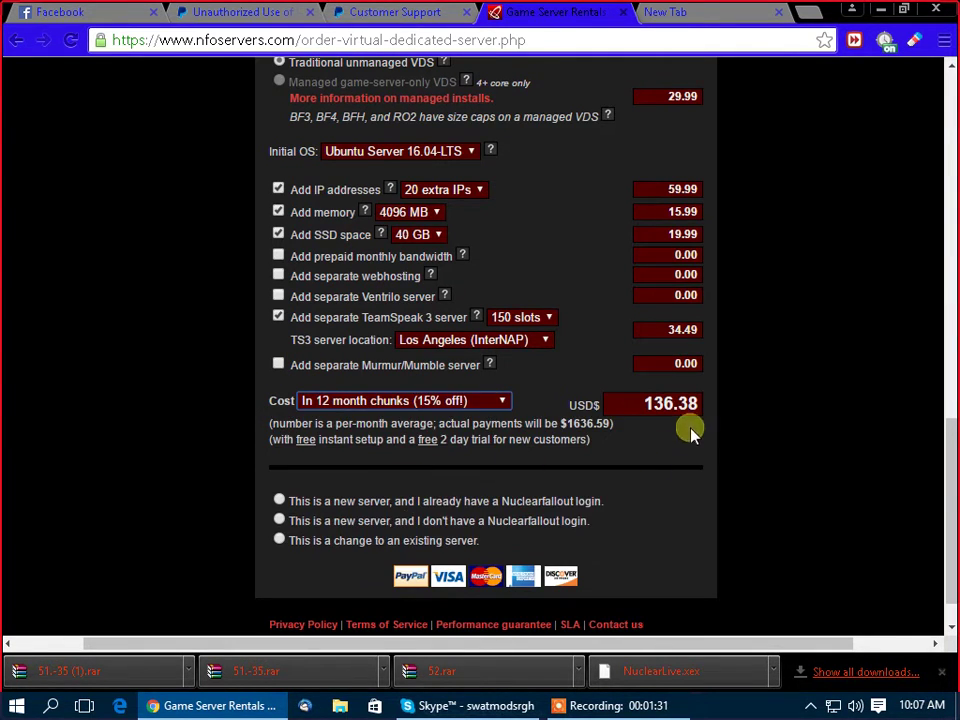
drag(690, 403, 568, 411)
click(172, 425)
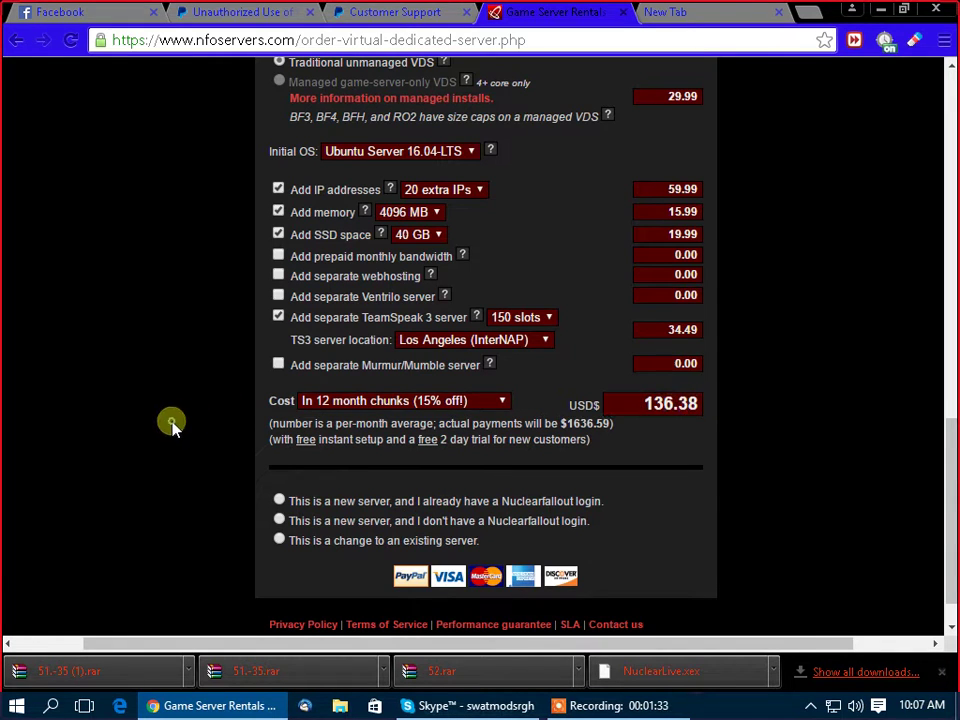
Keep Atlanta (InterNAP) as location and leave bandwidth and webhosting add-ons unchecked
scroll(201, 408, up, 2)
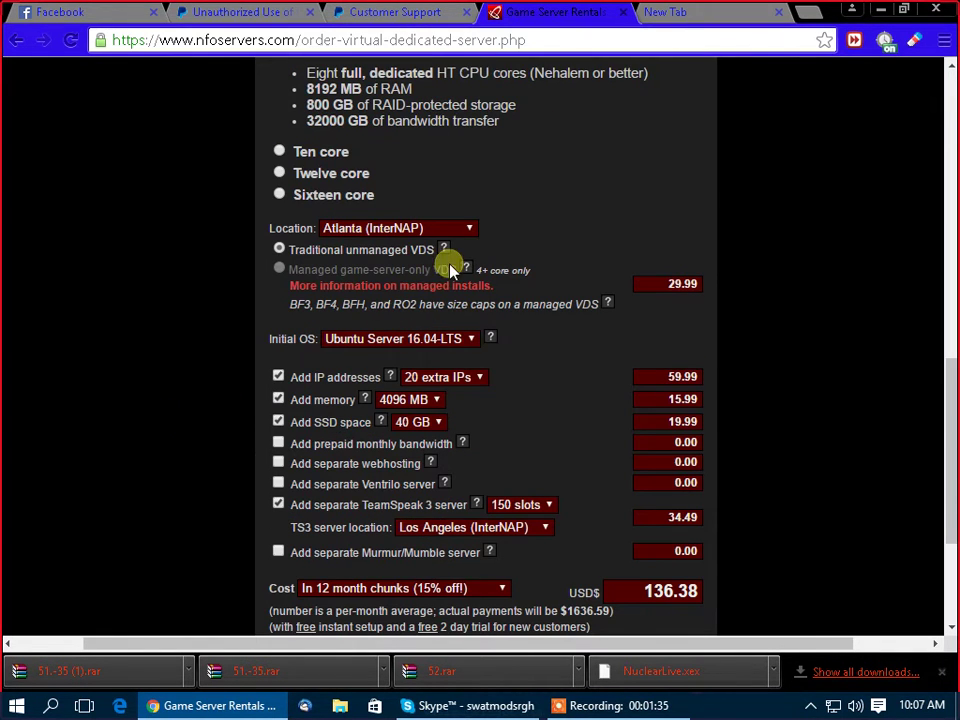
click(462, 229)
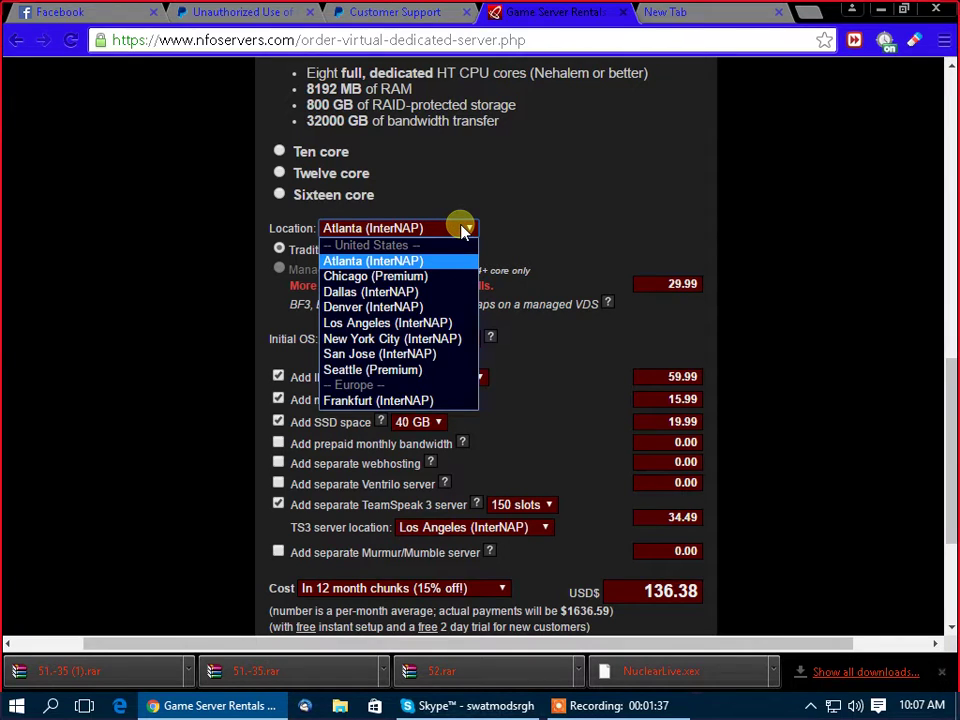
click(461, 222)
scroll(227, 381, down, 2)
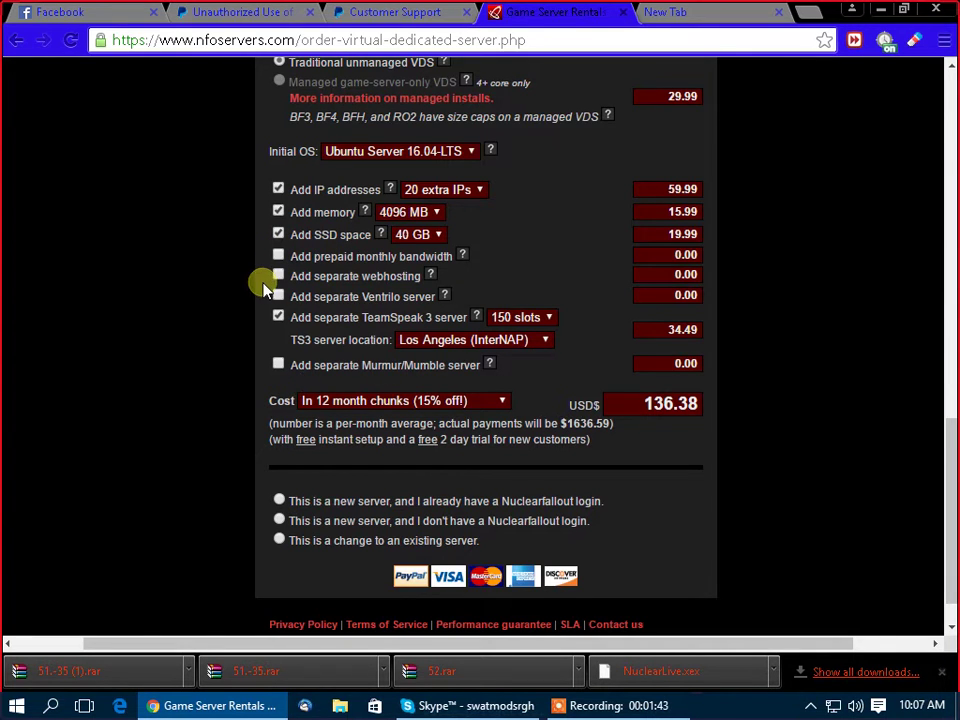
click(278, 257)
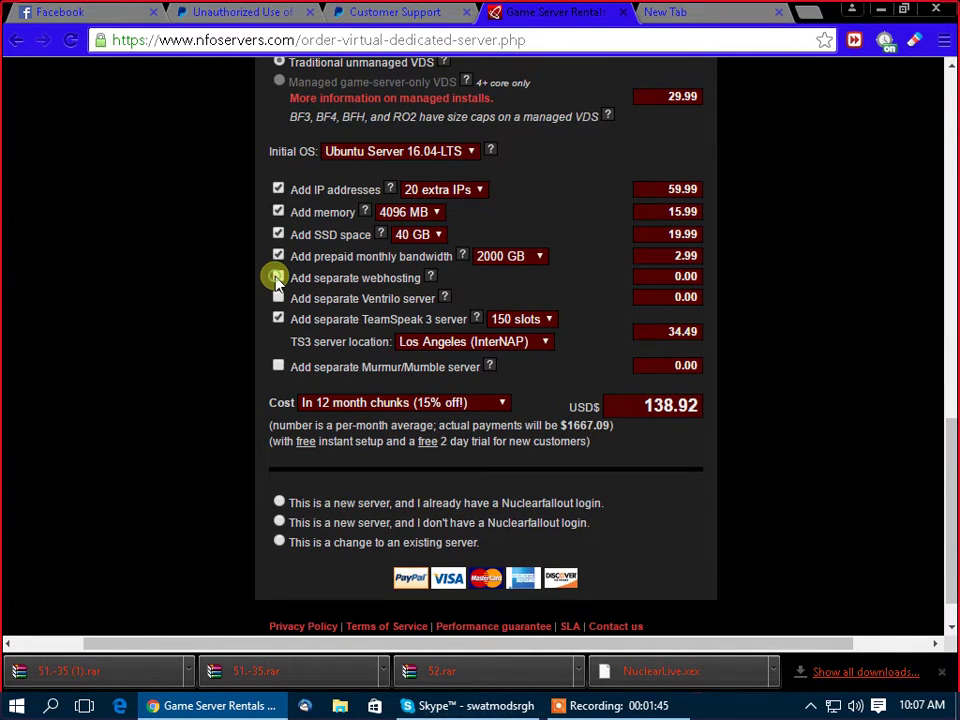
click(278, 277)
click(278, 277)
click(277, 256)
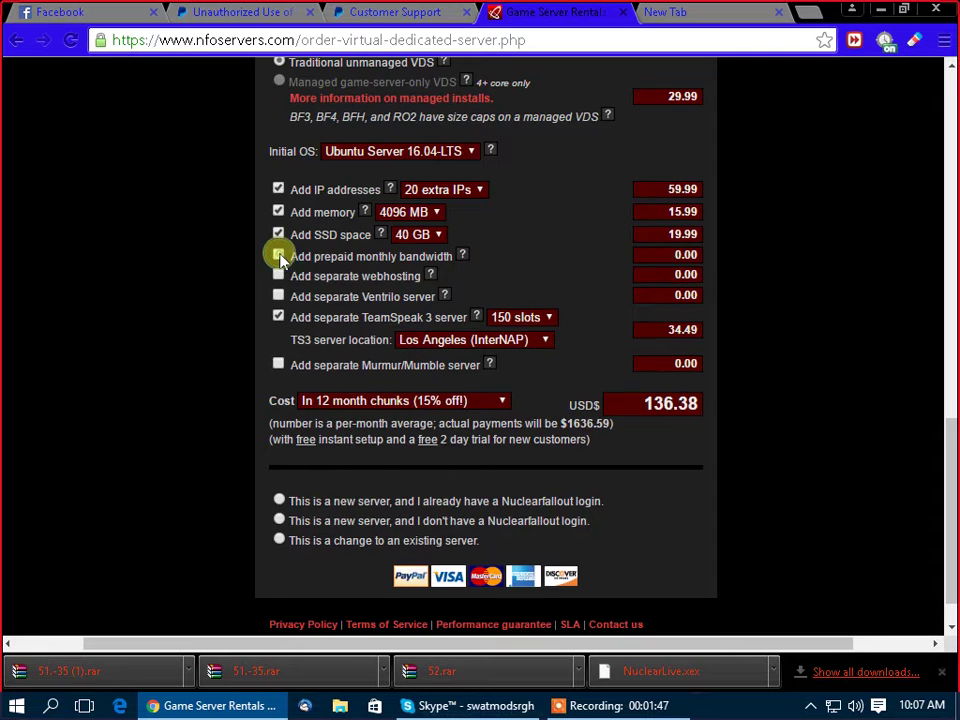
Upgrade the server to the Sixteen core plan at 159.99
scroll(277, 256, up, 3)
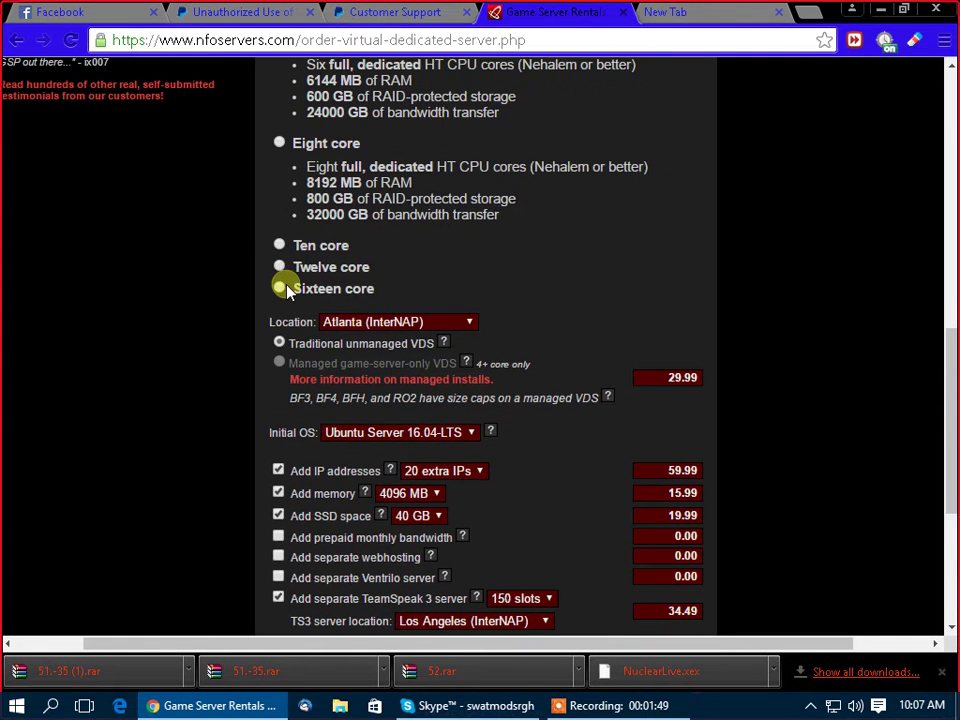
scroll(287, 289, up, 1)
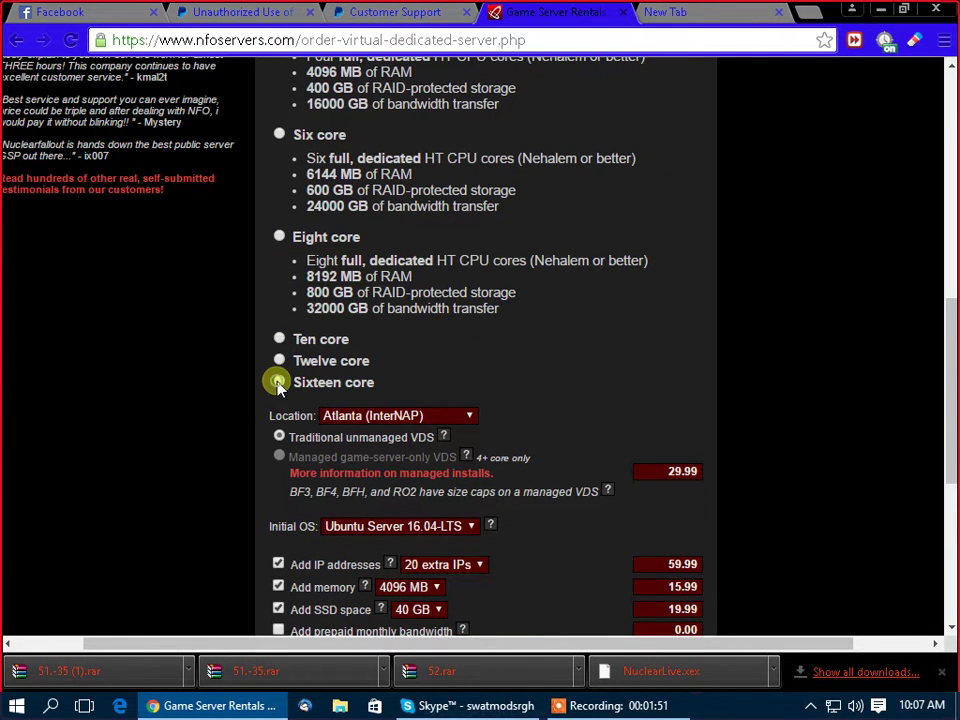
click(278, 384)
Check the current 246.88 USD monthly total
scroll(461, 454, down, 4)
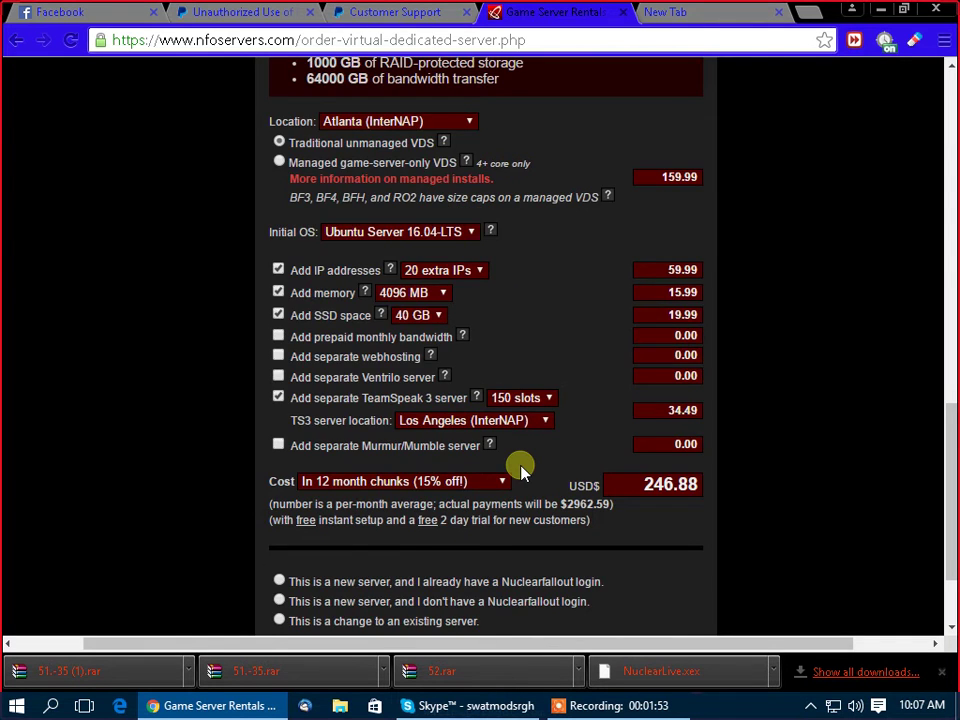
scroll(521, 470, up, 5)
scroll(521, 470, down, 6)
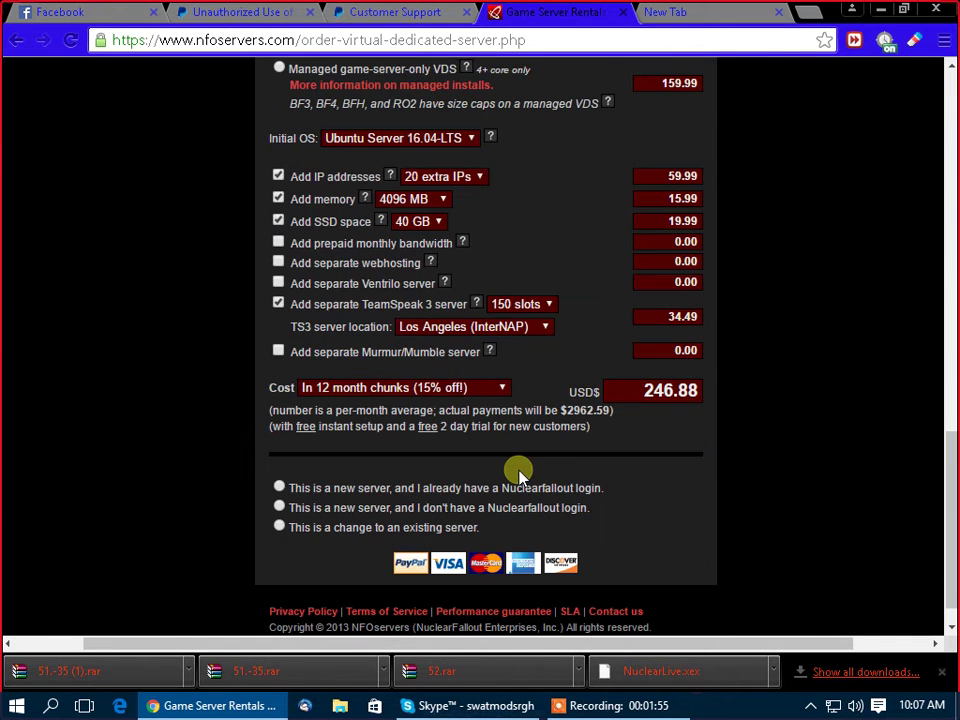
drag(640, 391, 744, 394)
click(645, 391)
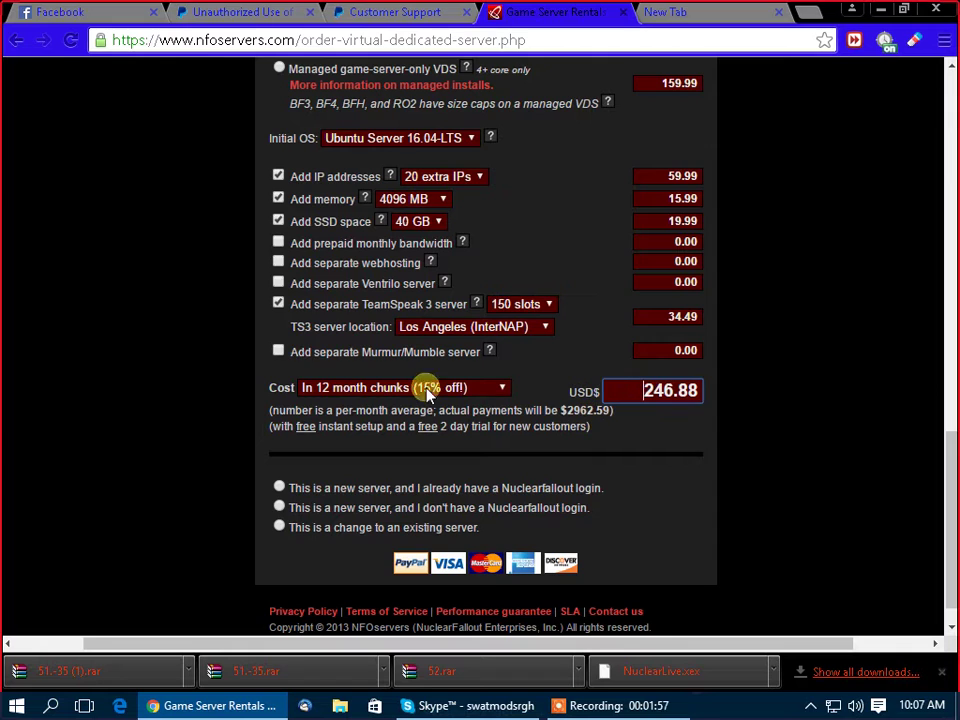
drag(640, 390, 735, 394)
click(654, 392)
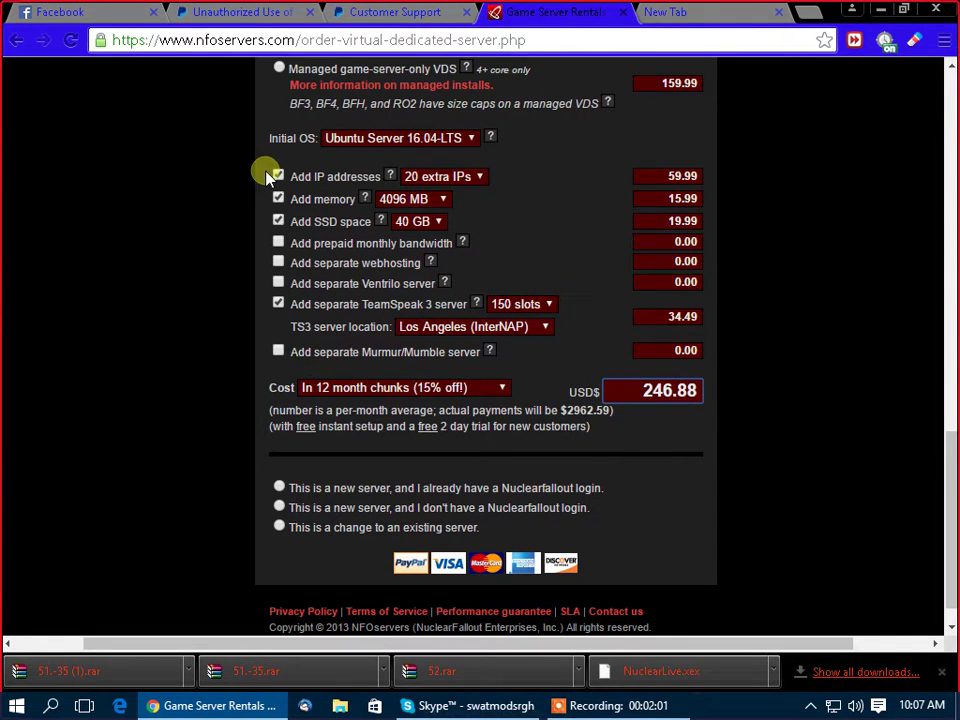
Add prepaid monthly bandwidth, trying 20000 GB before settling on 50000 GB
click(277, 245)
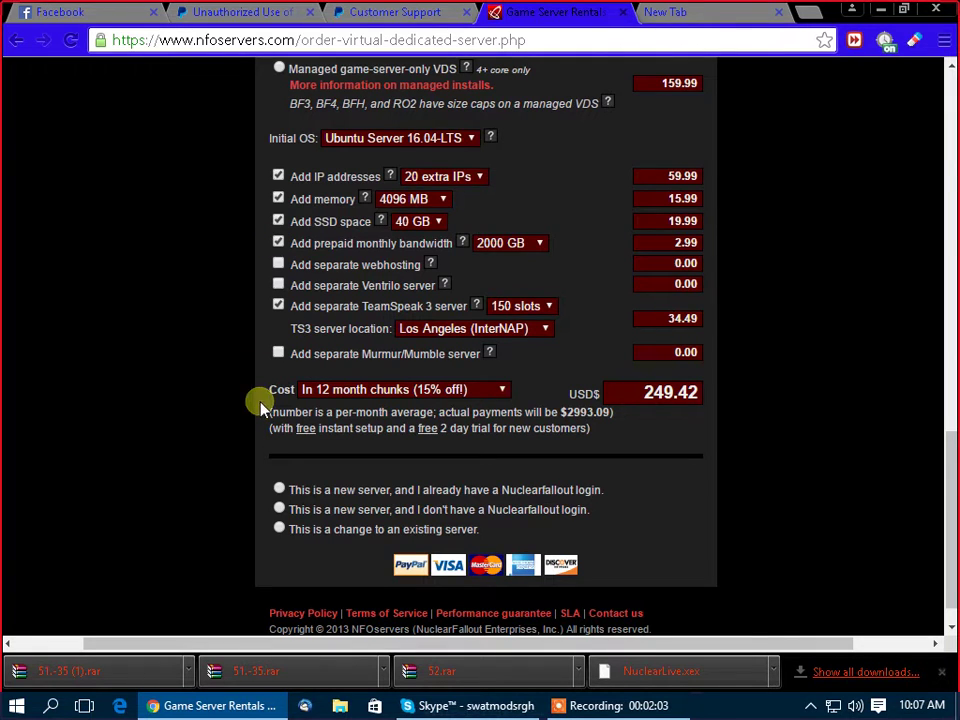
click(540, 244)
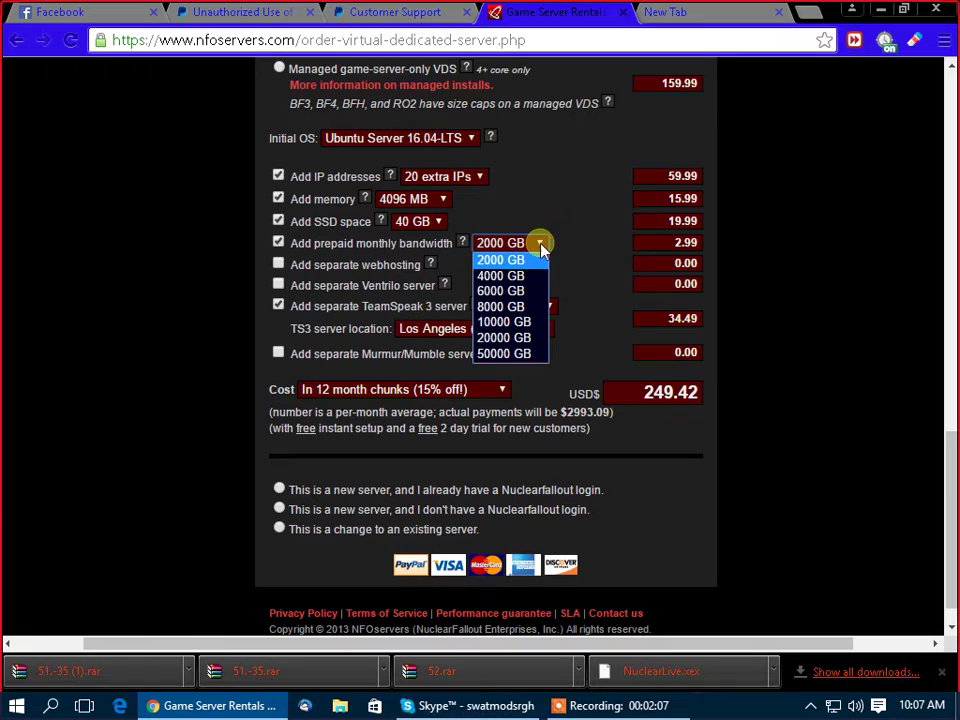
click(522, 337)
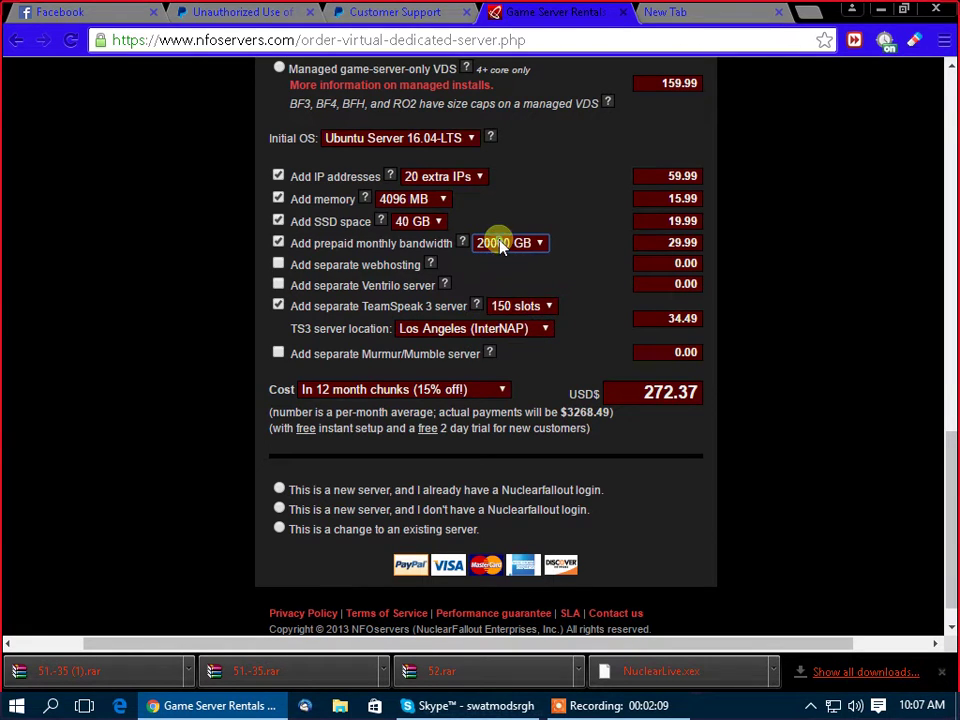
click(540, 245)
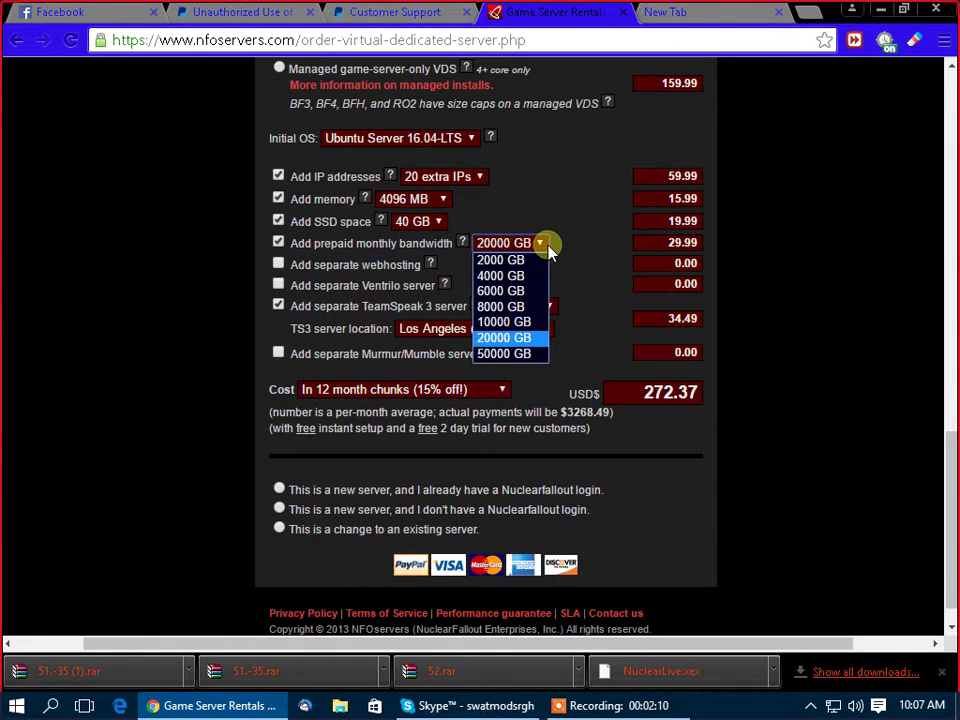
click(512, 354)
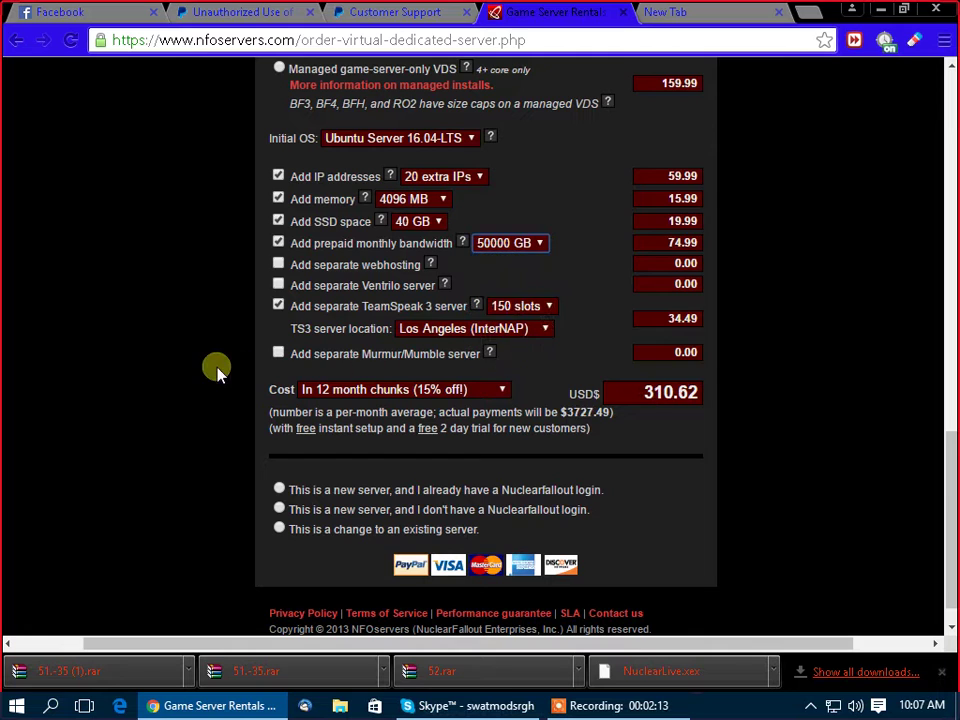
Choose CentOS 5 as the initial OS, replacing the briefly picked Windows Server 2012 R2
scroll(193, 334, down, 1)
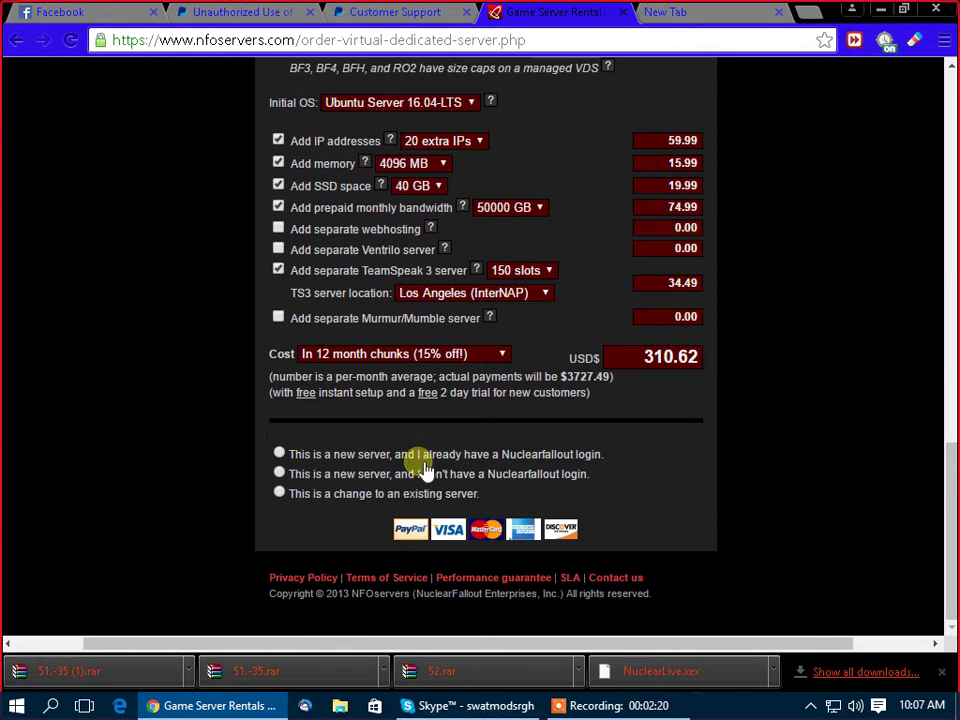
scroll(189, 514, up, 3)
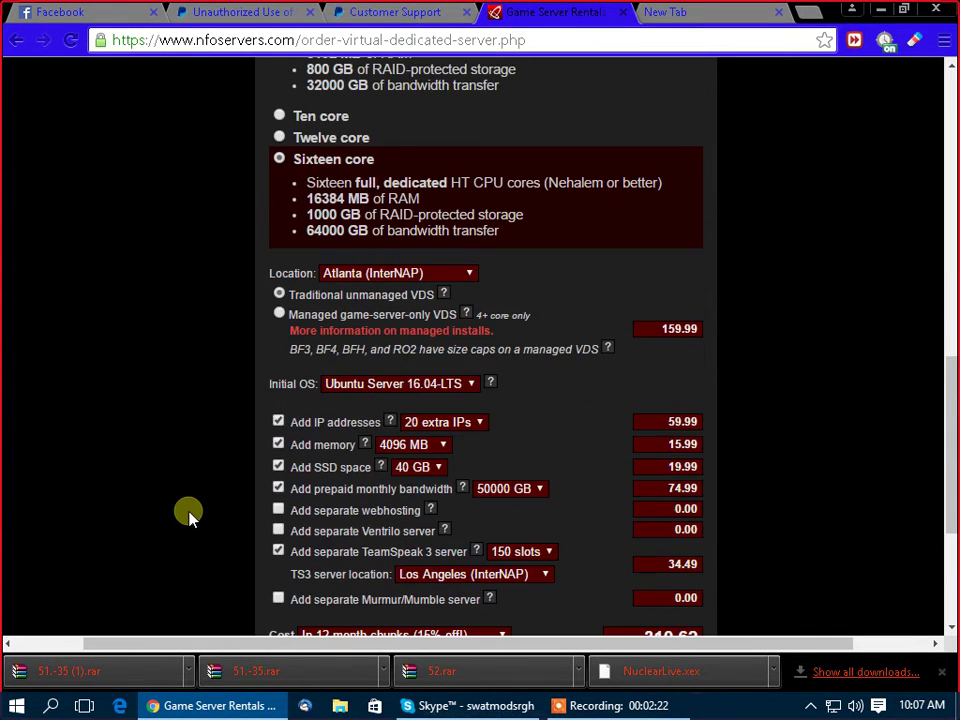
scroll(196, 507, up, 4)
scroll(196, 507, up, 3)
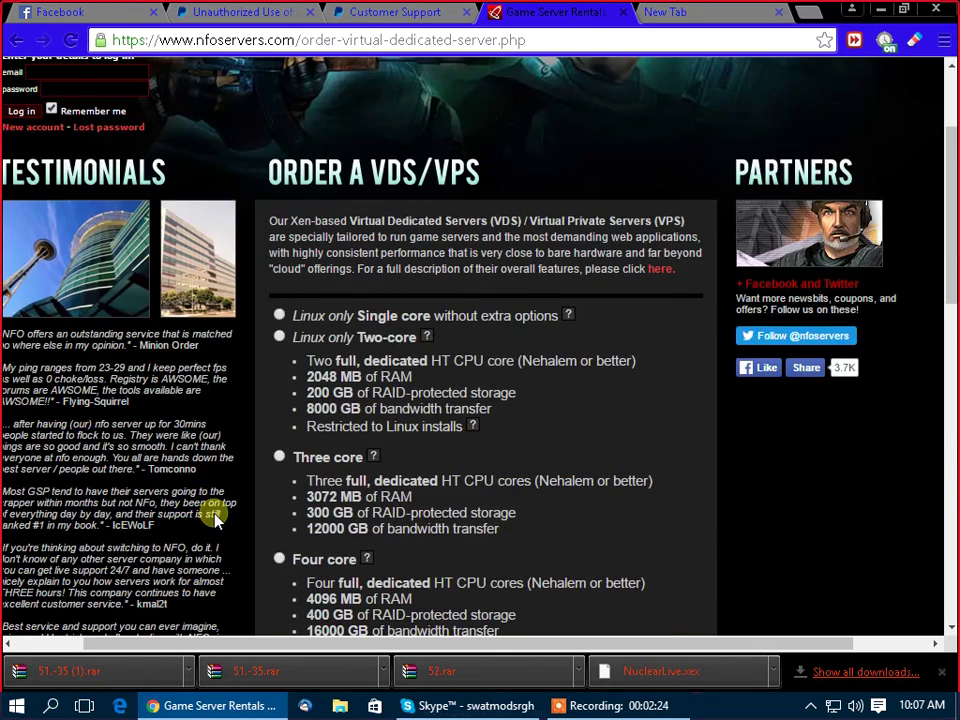
scroll(214, 514, down, 7)
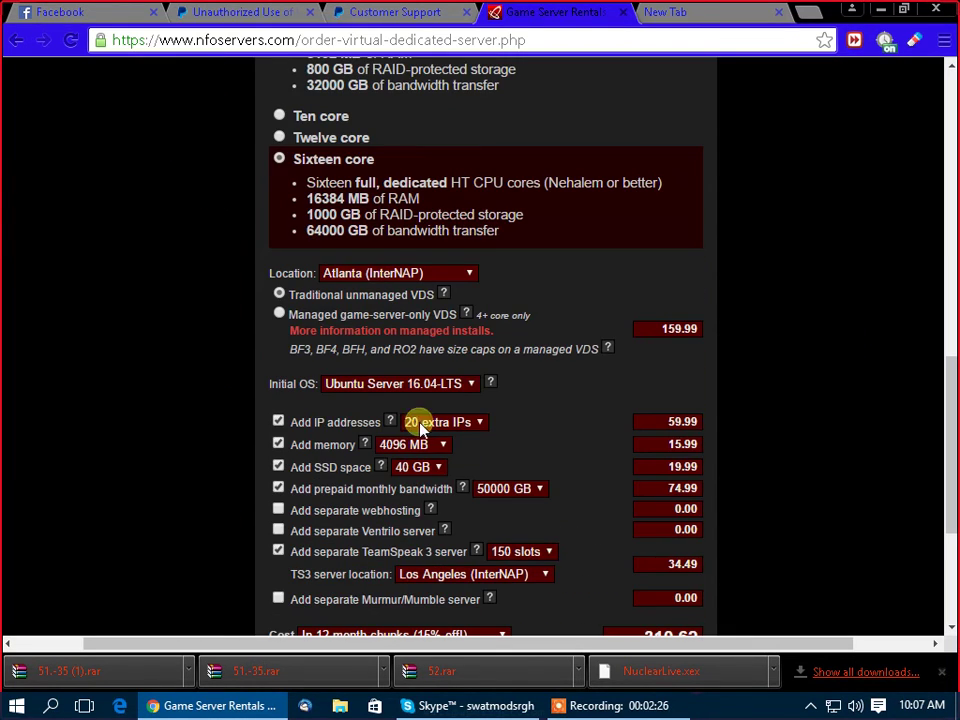
click(454, 385)
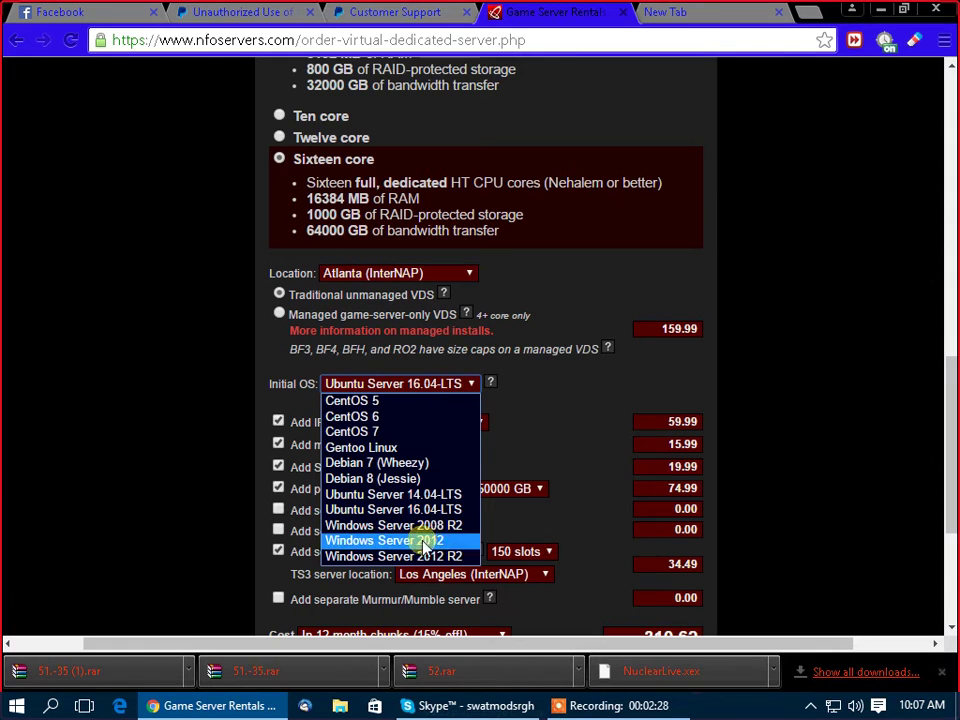
click(423, 565)
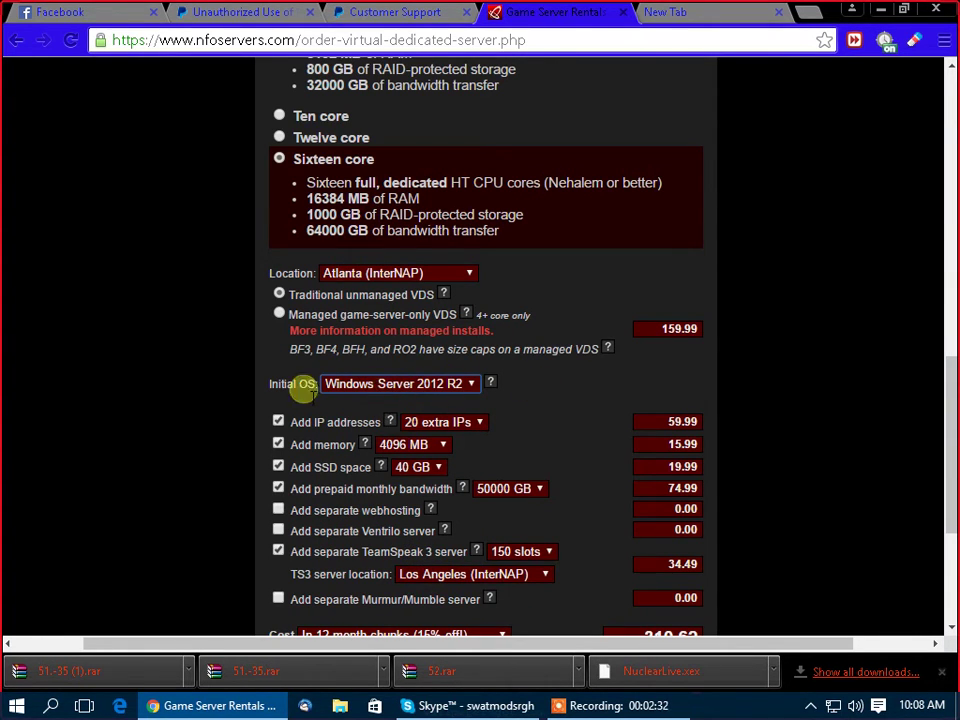
scroll(265, 395, down, 3)
scroll(437, 279, up, 2)
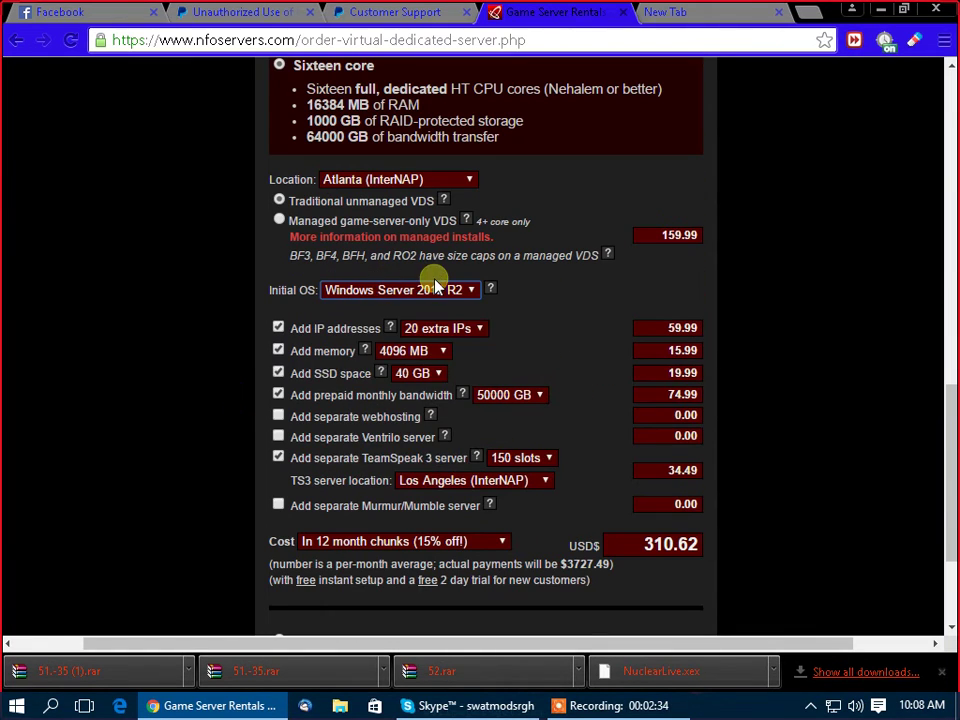
click(443, 291)
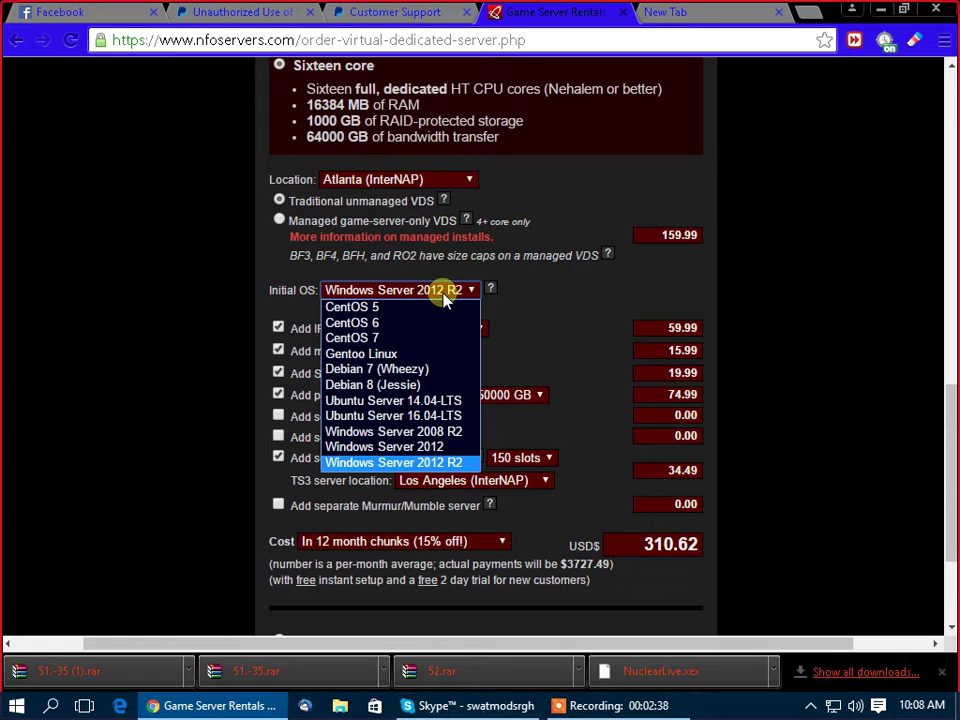
click(390, 309)
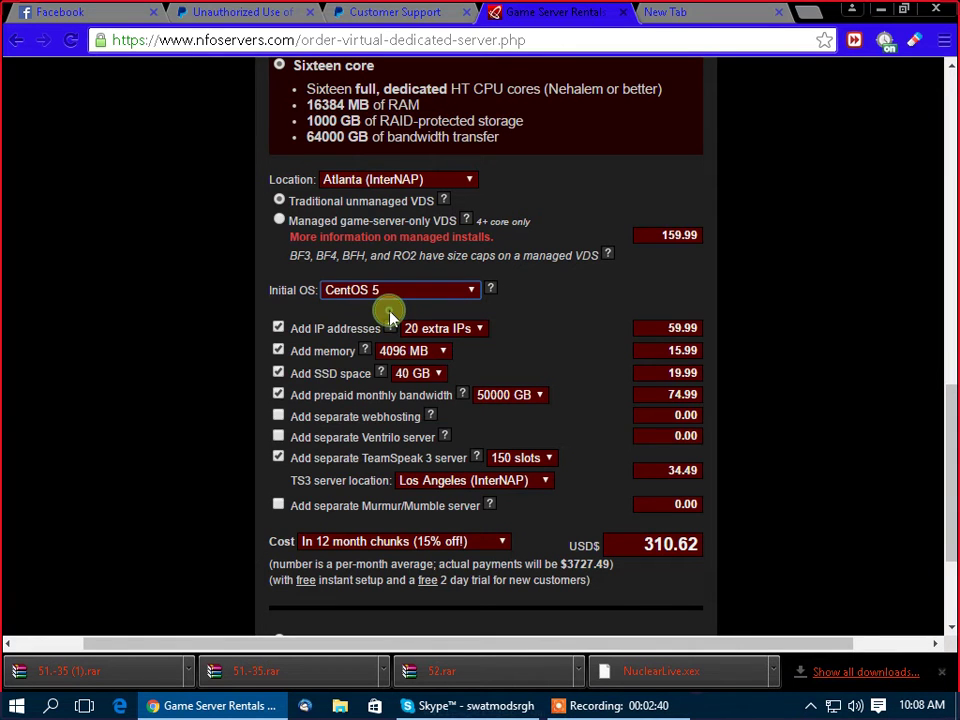
Mark the order as a new server without an existing Nuclearfallout login
scroll(230, 350, down, 2)
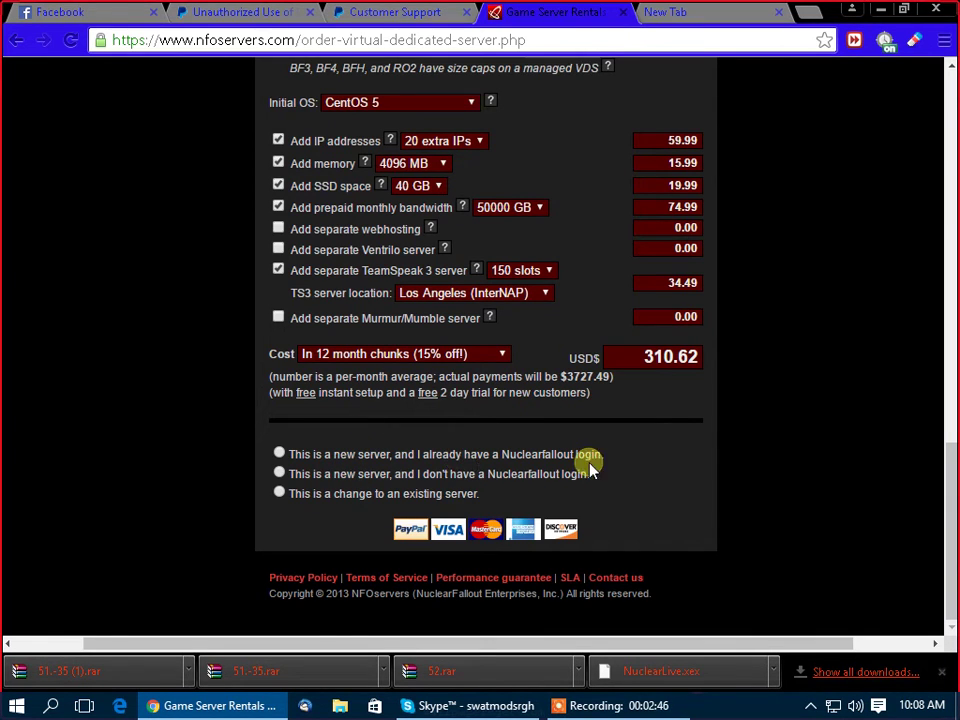
click(279, 474)
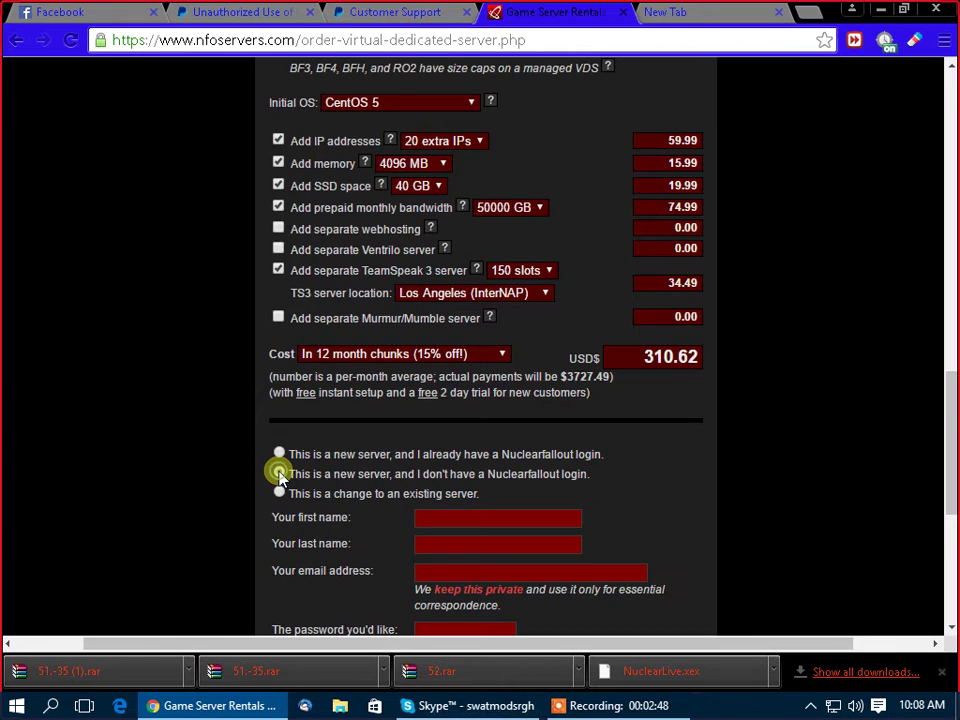
scroll(279, 474, down, 2)
Fill in the customer's first name, last name and e-mail address
click(446, 334)
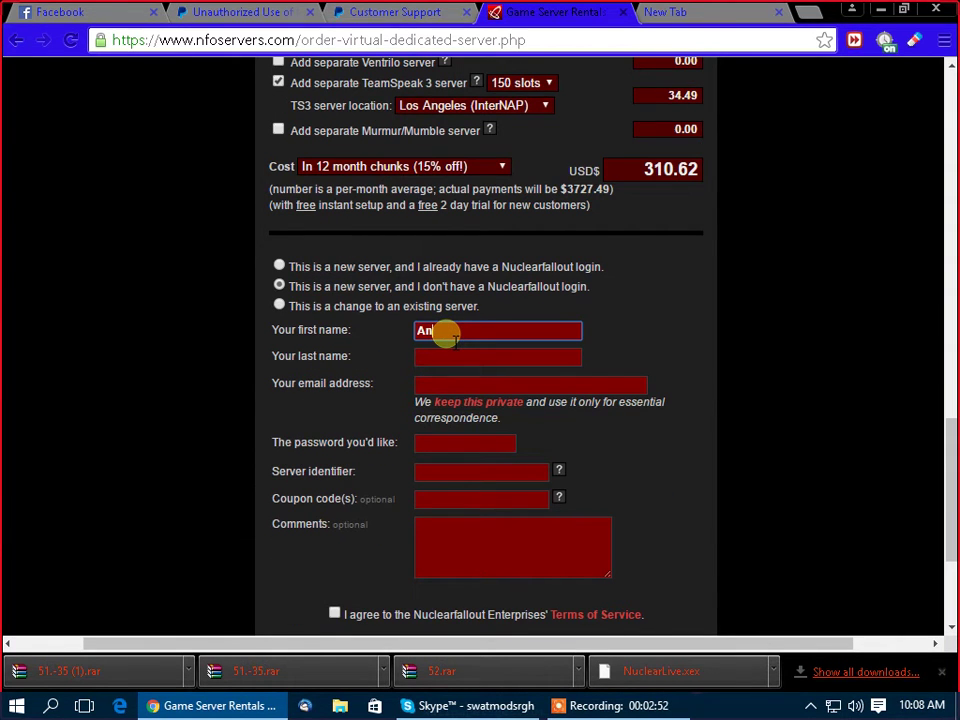
text(Anonymous Oreo)
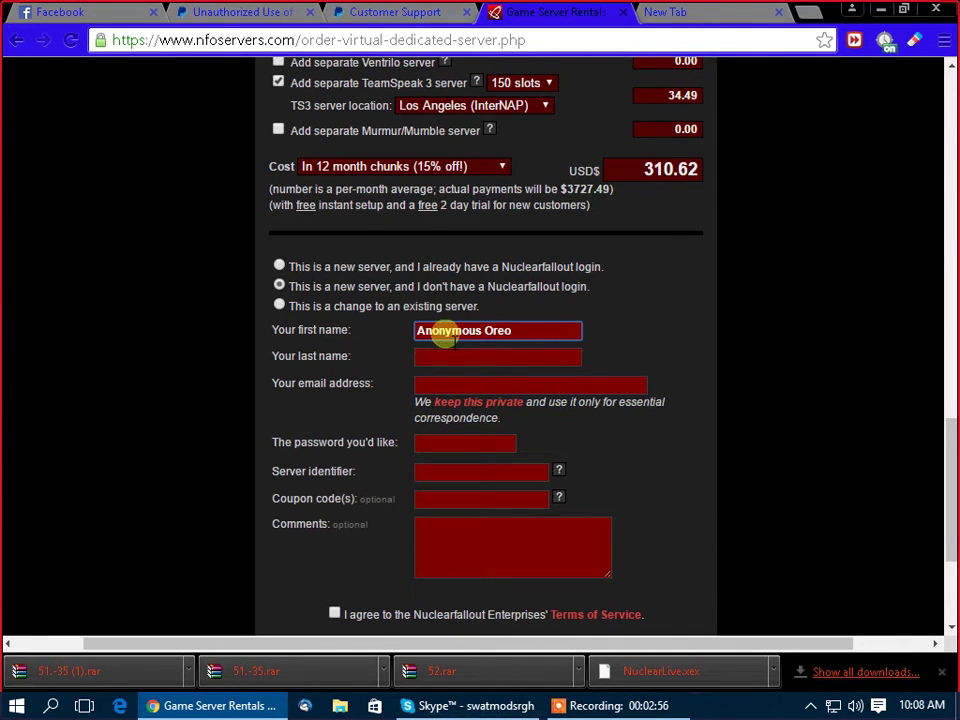
drag(531, 332, 483, 333)
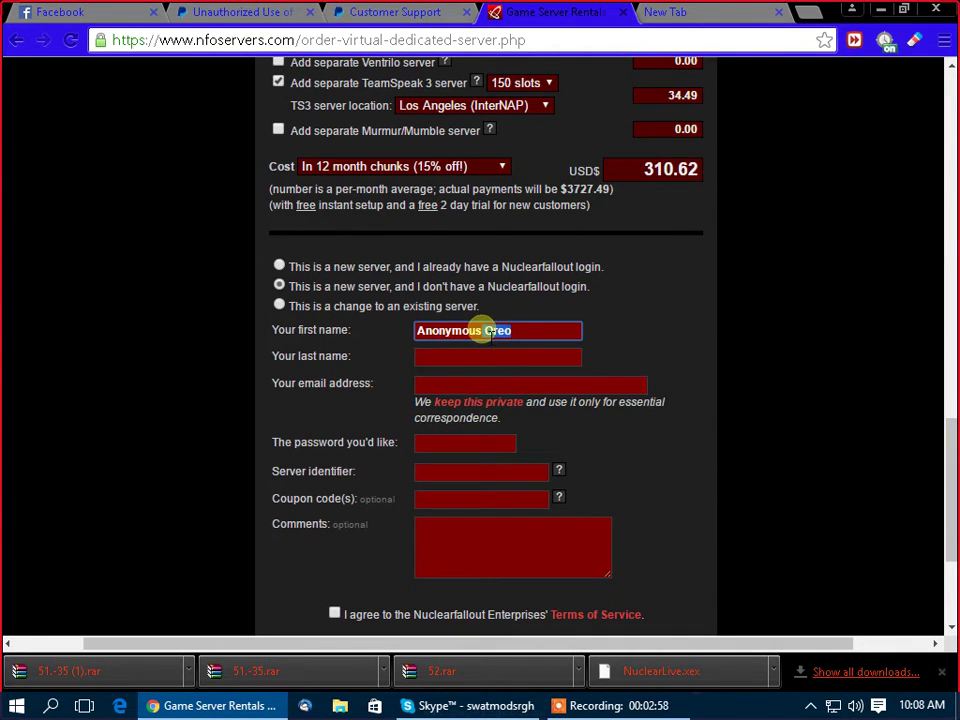
triple_click(518, 332)
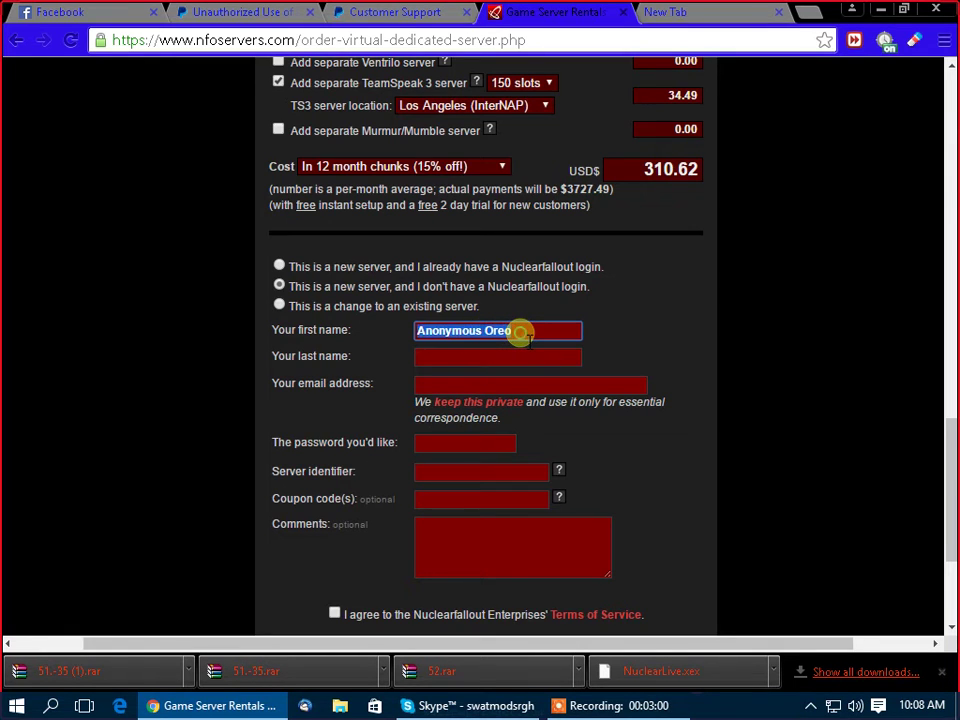
key(BackSpace)
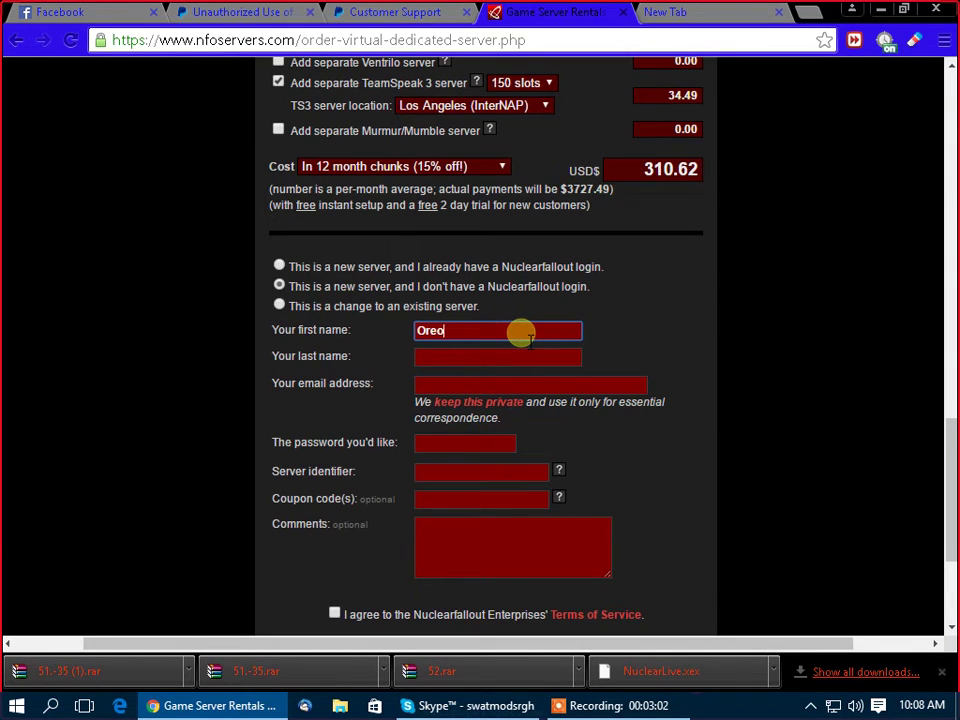
click(430, 358)
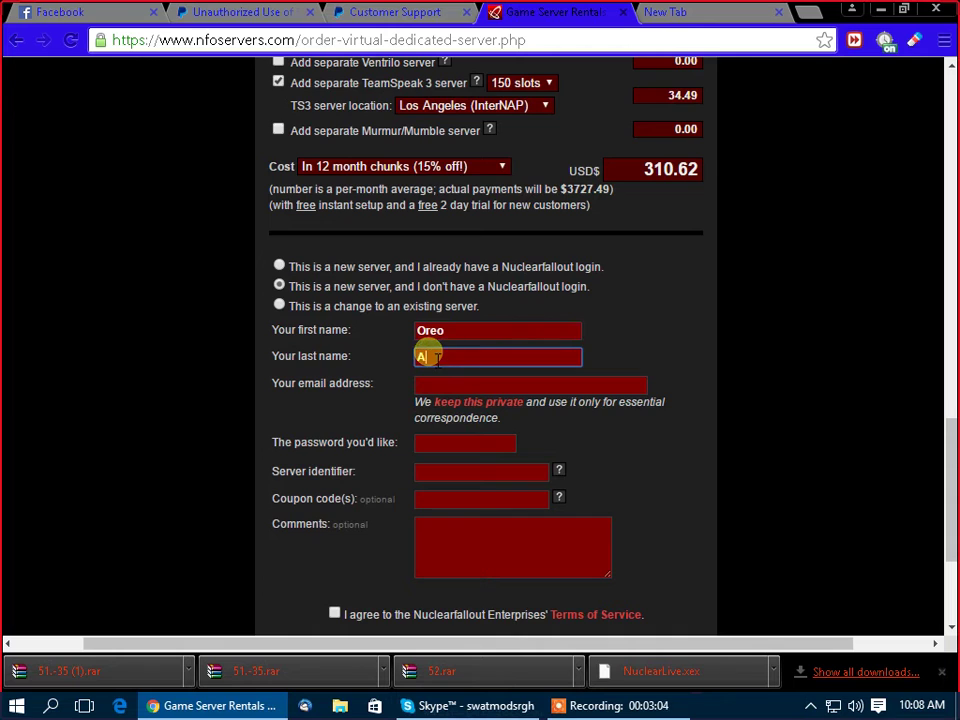
text(Anonymous)
click(431, 385)
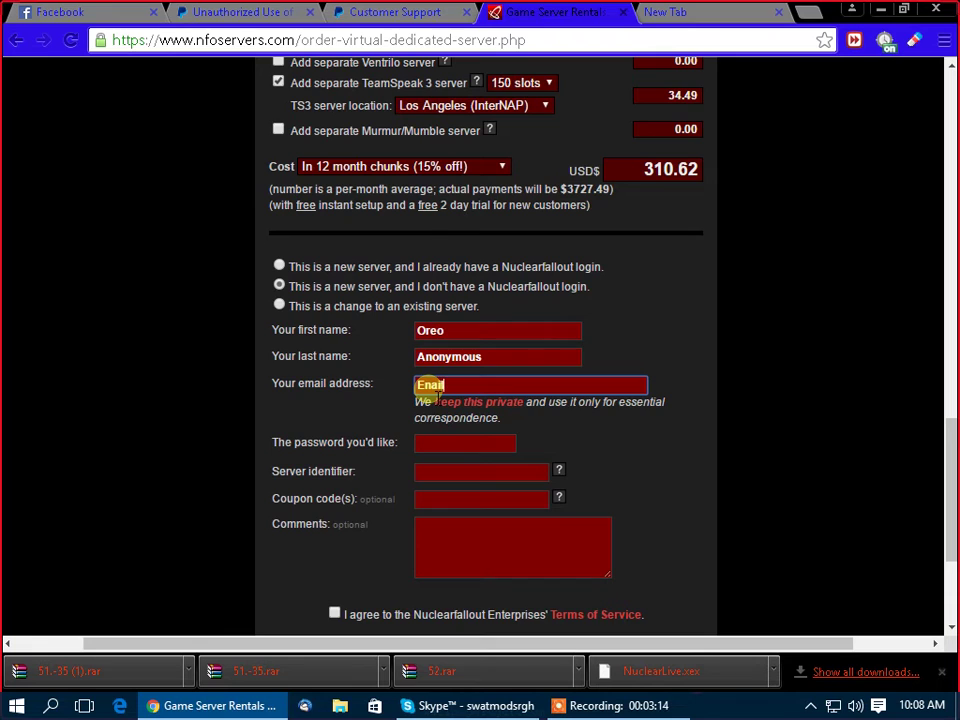
text(gmail.com)
Enter the account password and the server identifier OreoServer
click(440, 446)
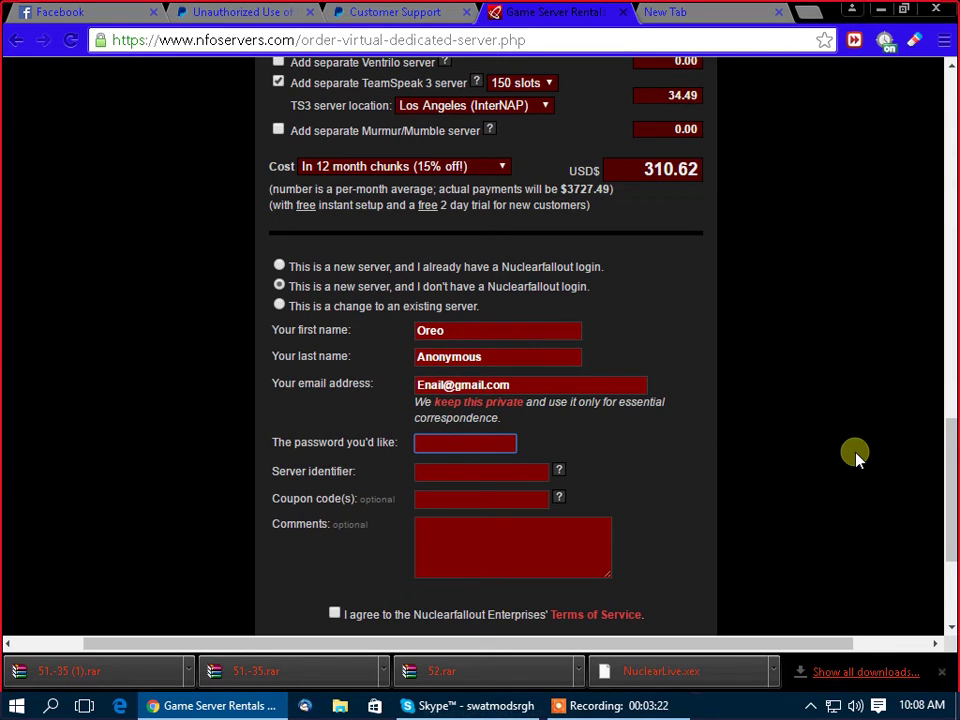
text(aaaaa)
click(452, 474)
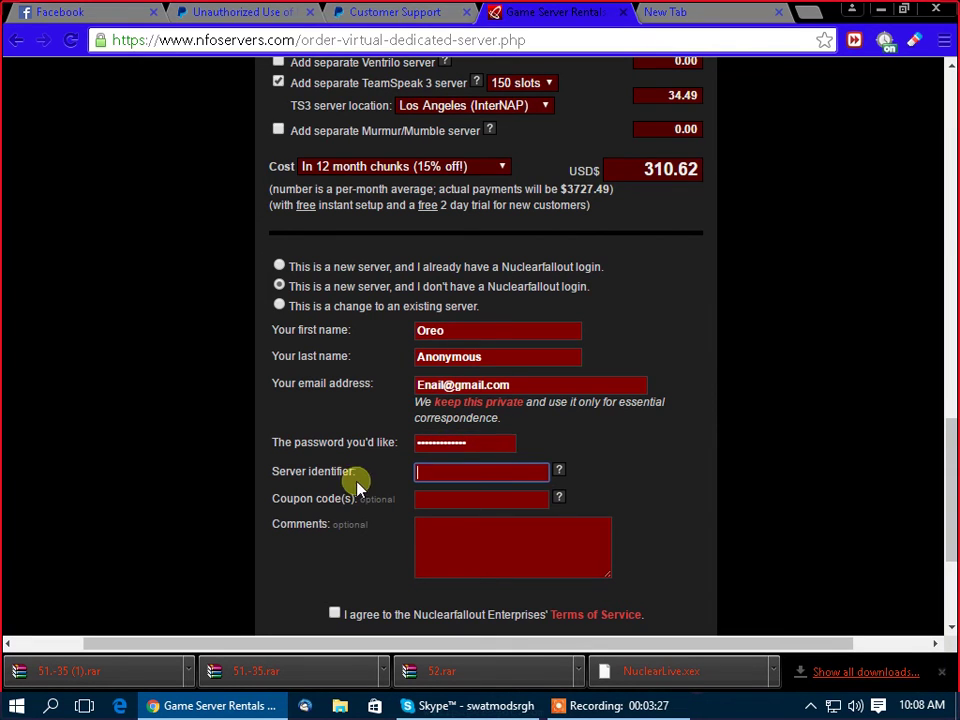
click(557, 470)
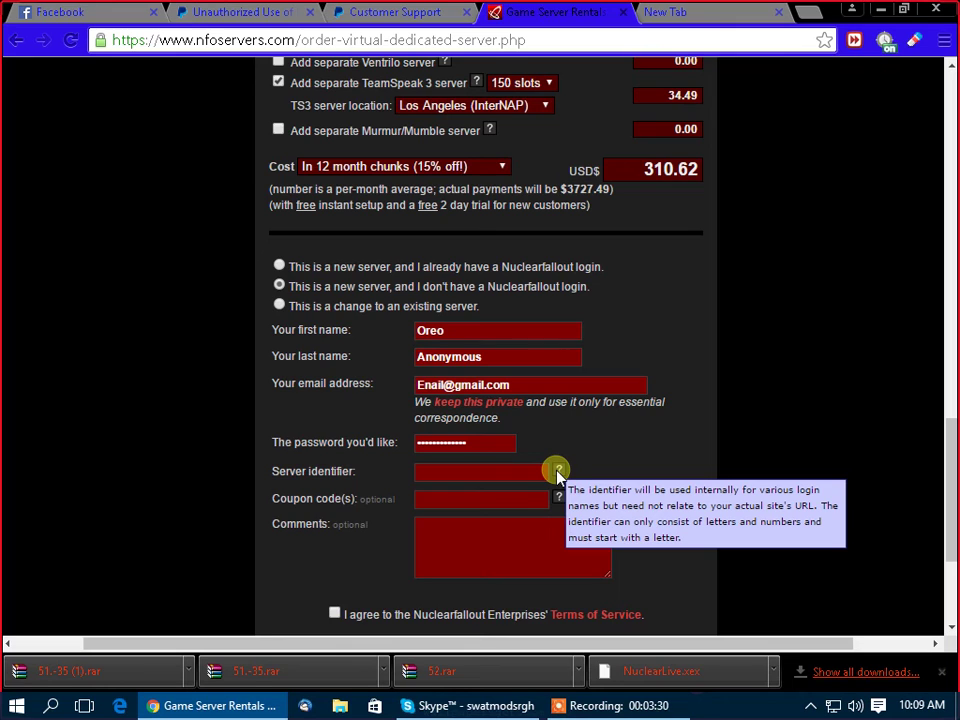
click(512, 471)
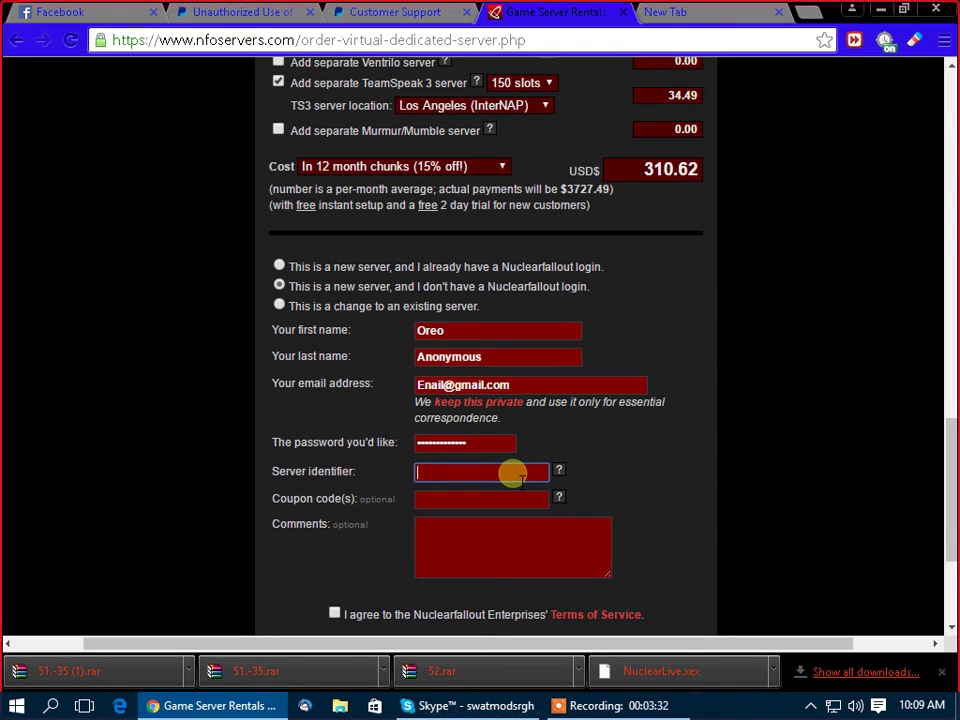
text(OreoServer)
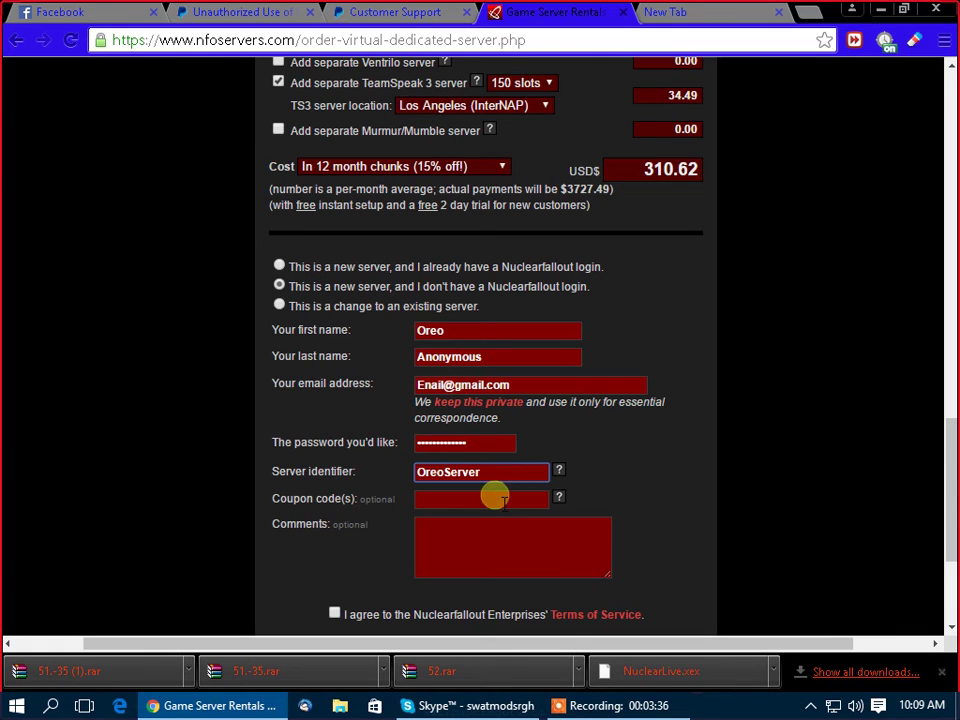
Fill in coupon code 69
click(481, 502)
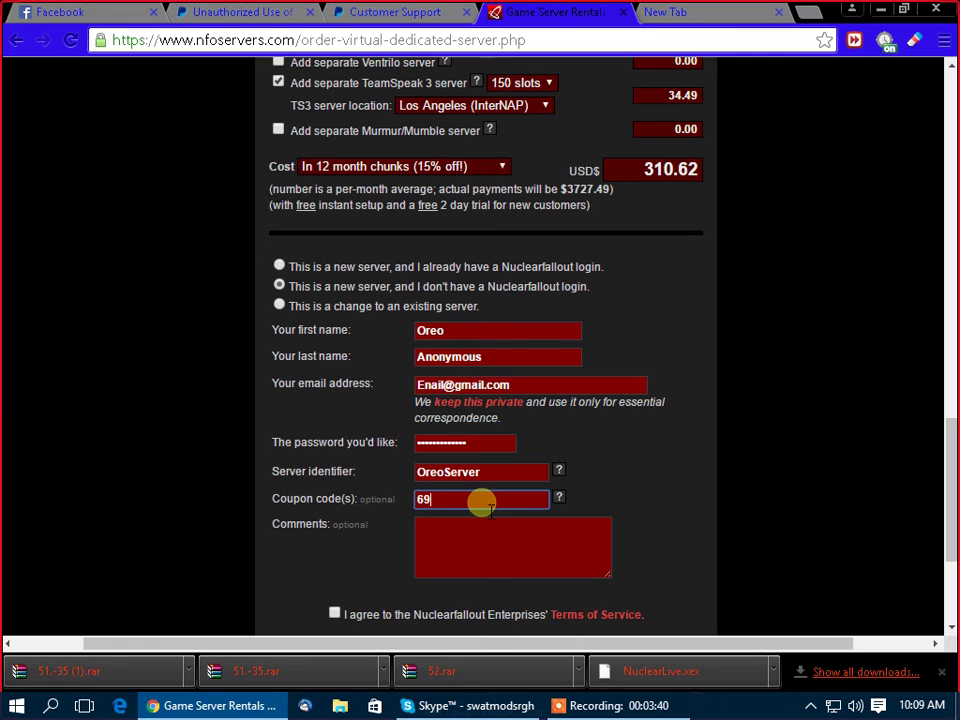
click(520, 570)
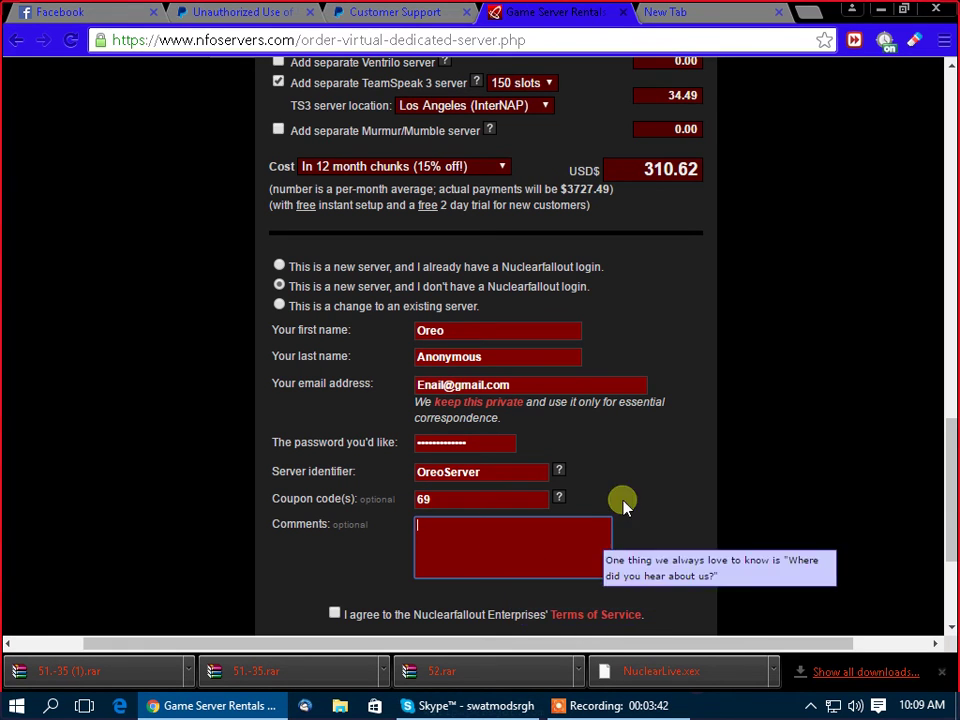
scroll(875, 265, down, 3)
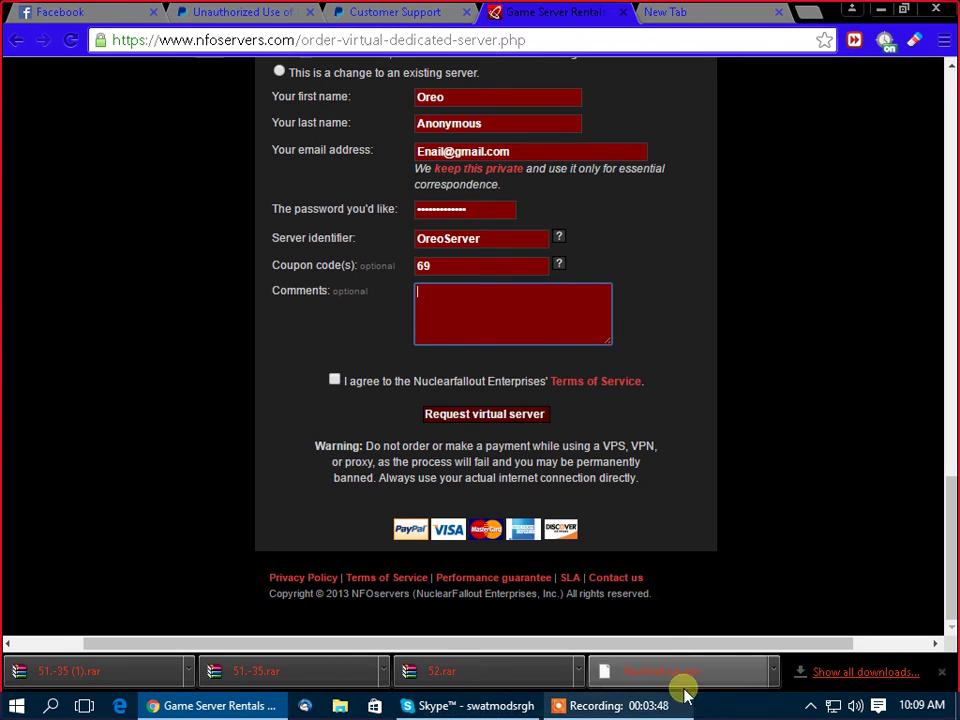
click(620, 705)
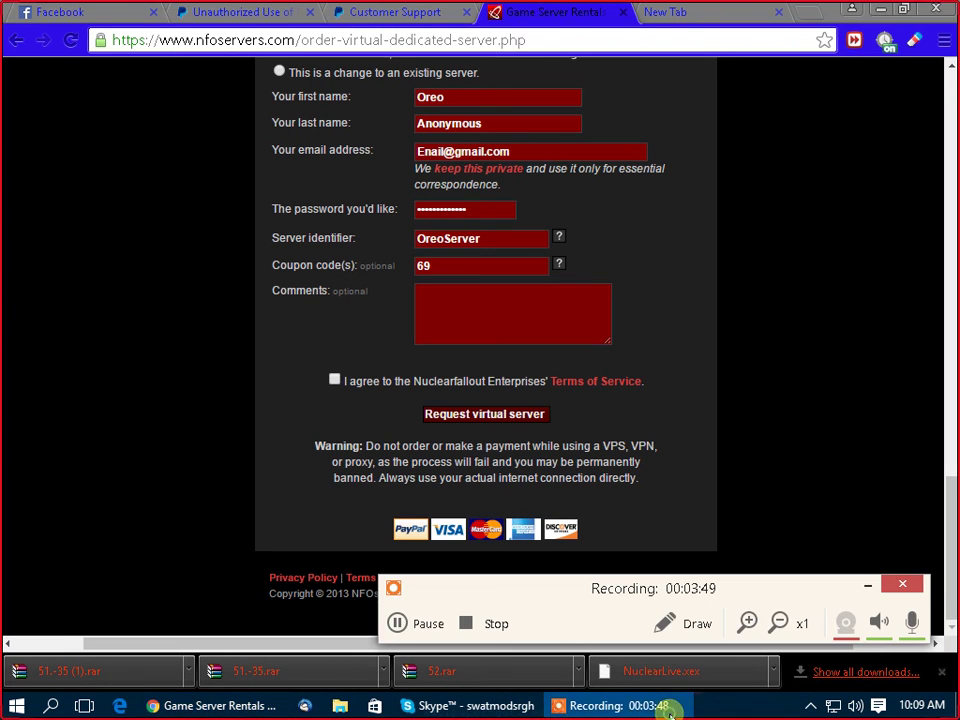
click(503, 266)
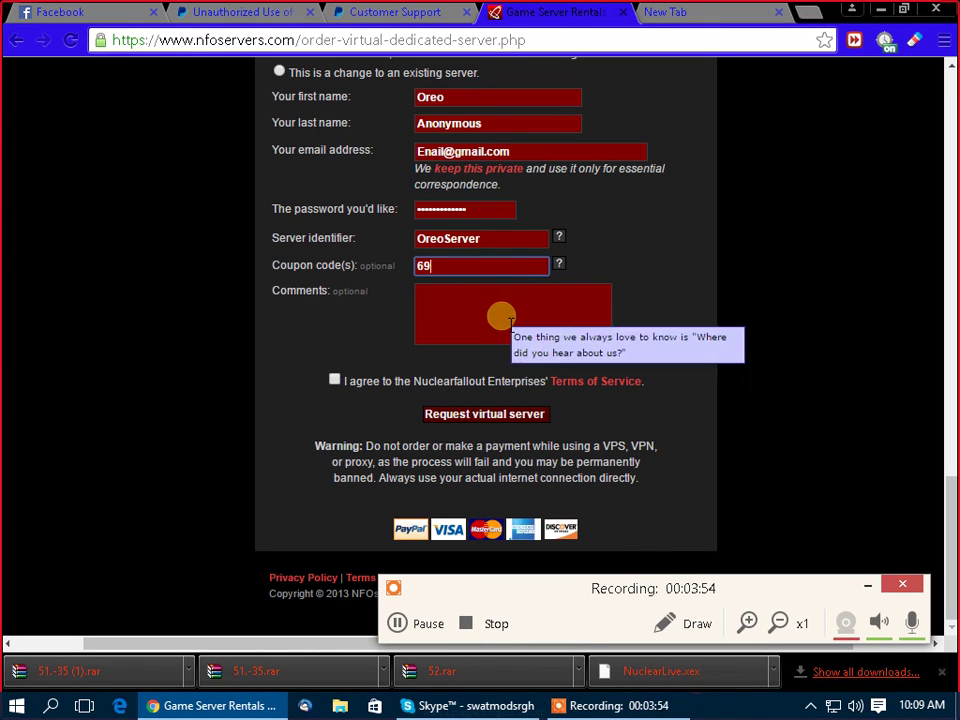
scroll(740, 412, up, 15)
scroll(740, 412, up, 3)
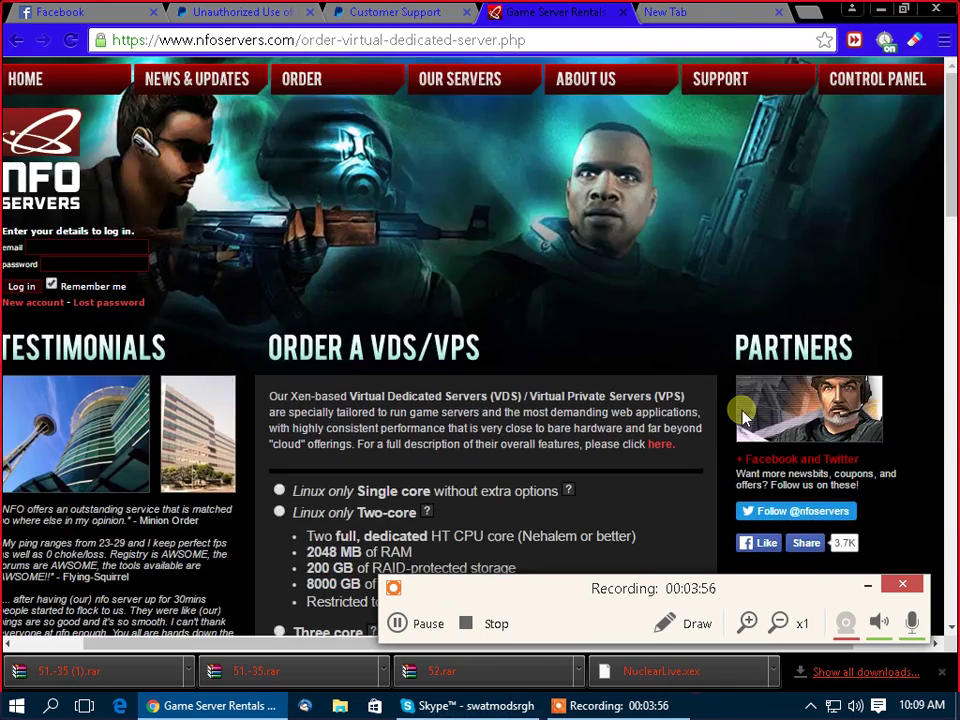
scroll(740, 412, down, 20)
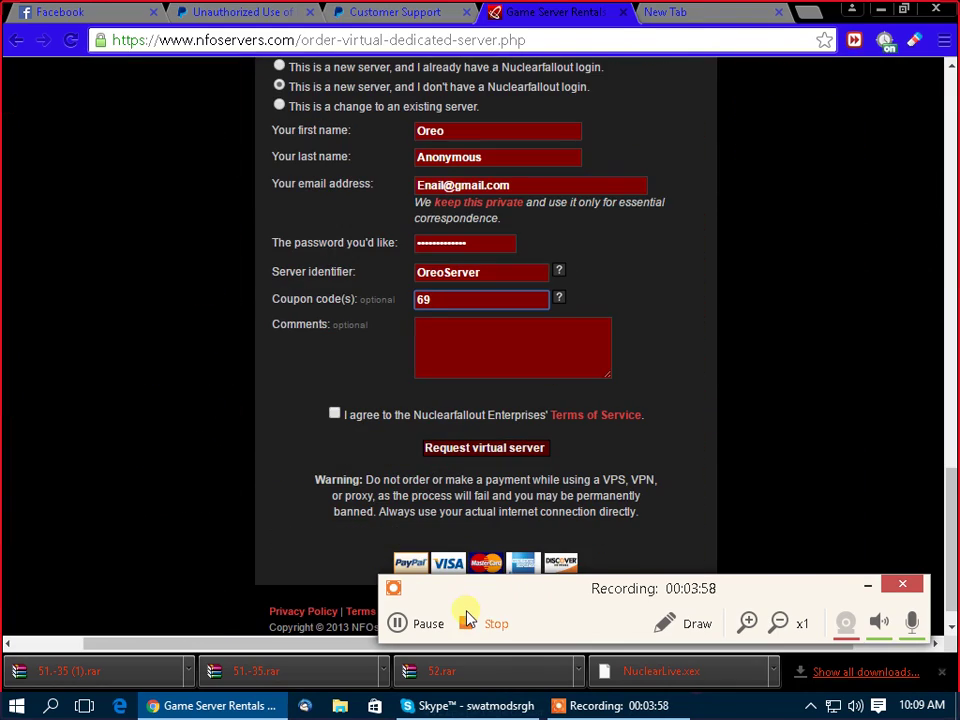